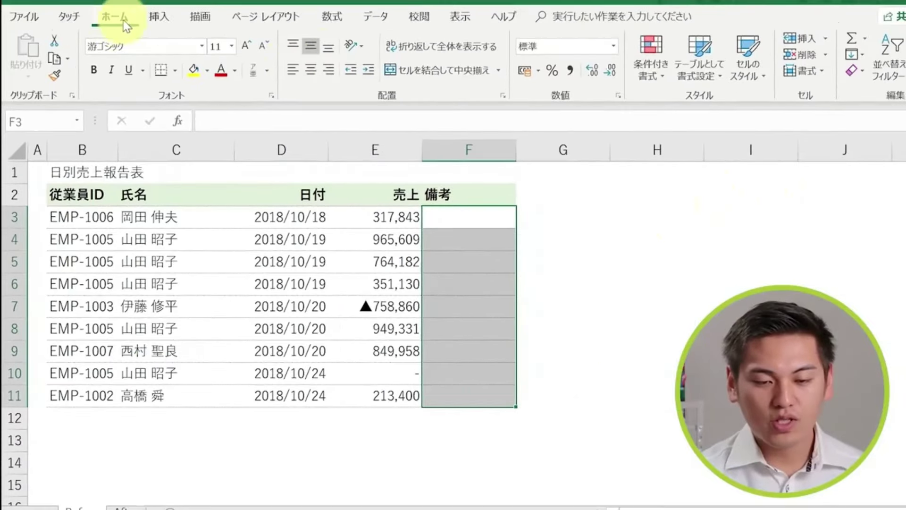
Create a formula-based conditional formatting rule for the selected remarks cells F3:F11 with the condition =$E$3>0
left_click(651, 70)
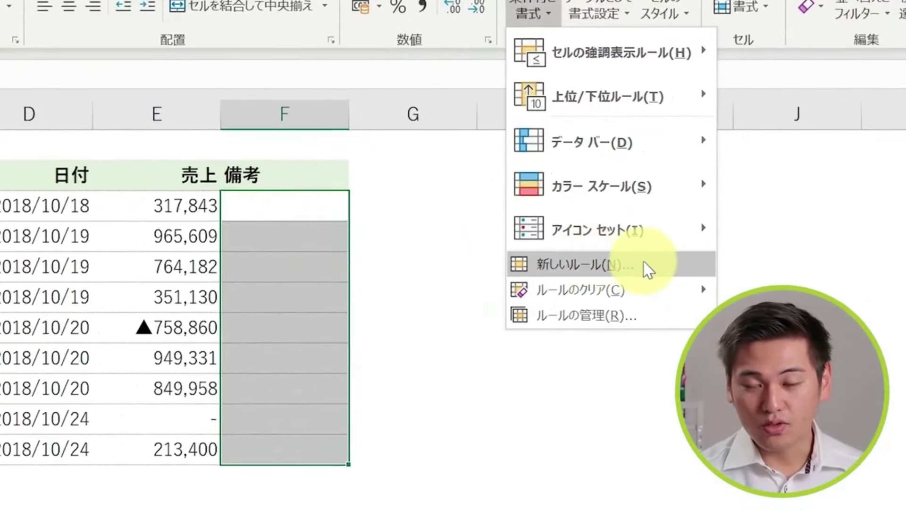
left_click(648, 267)
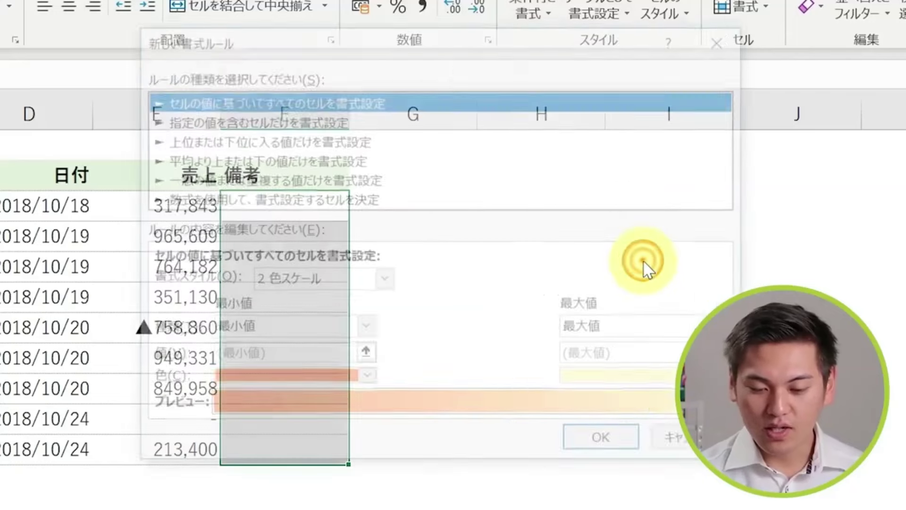
left_click(384, 200)
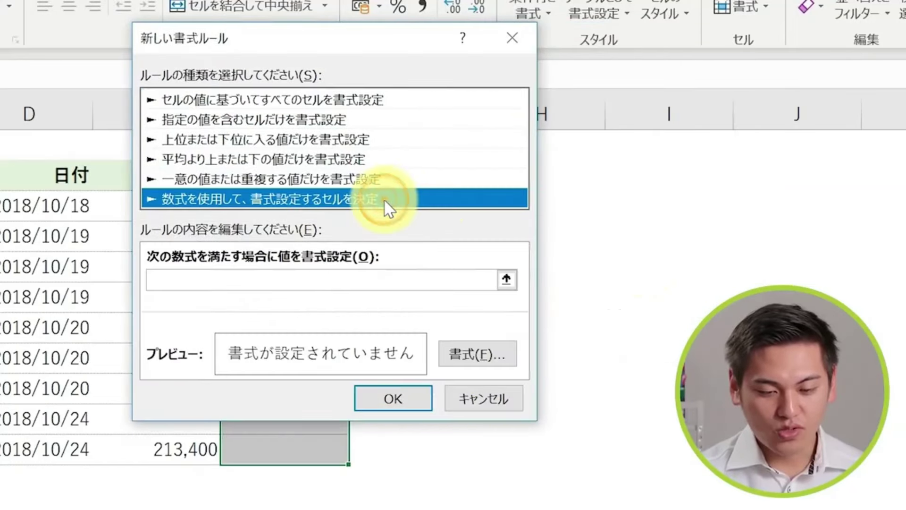
left_click_drag(378, 50, 615, 65)
left_click(486, 297)
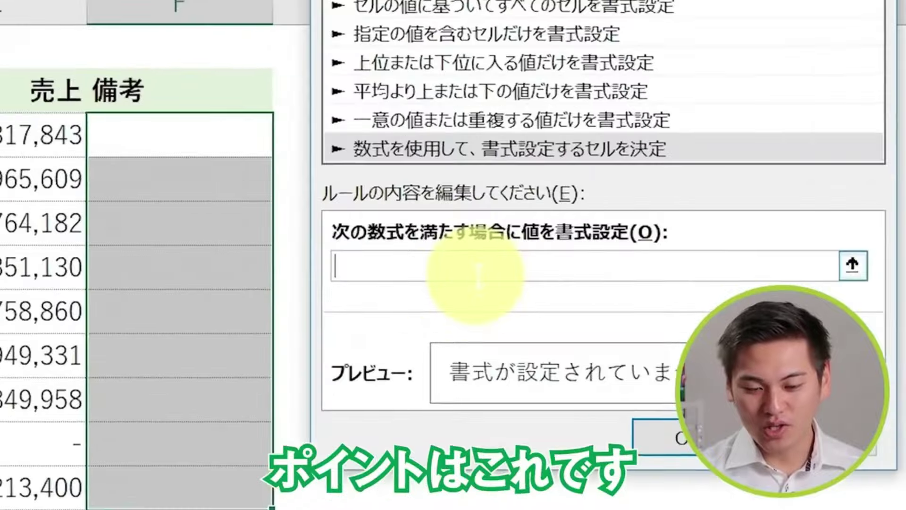
type("=")
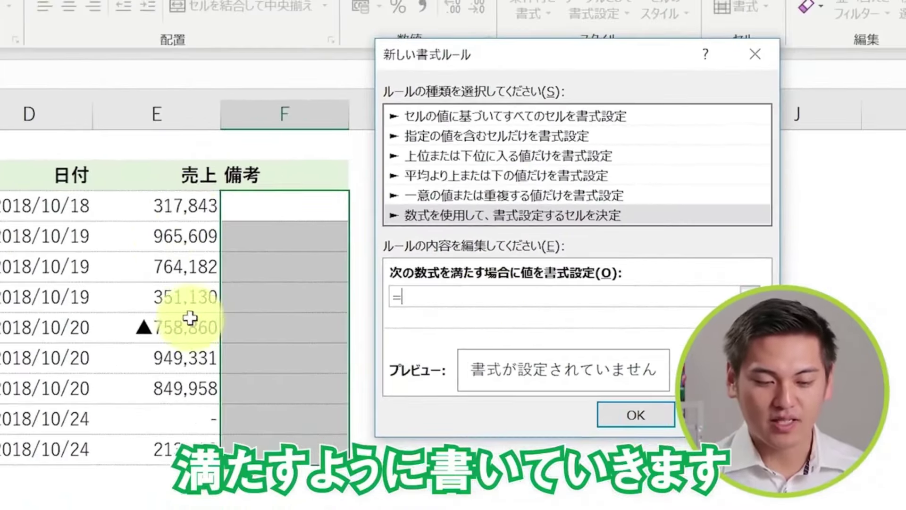
left_click(182, 206)
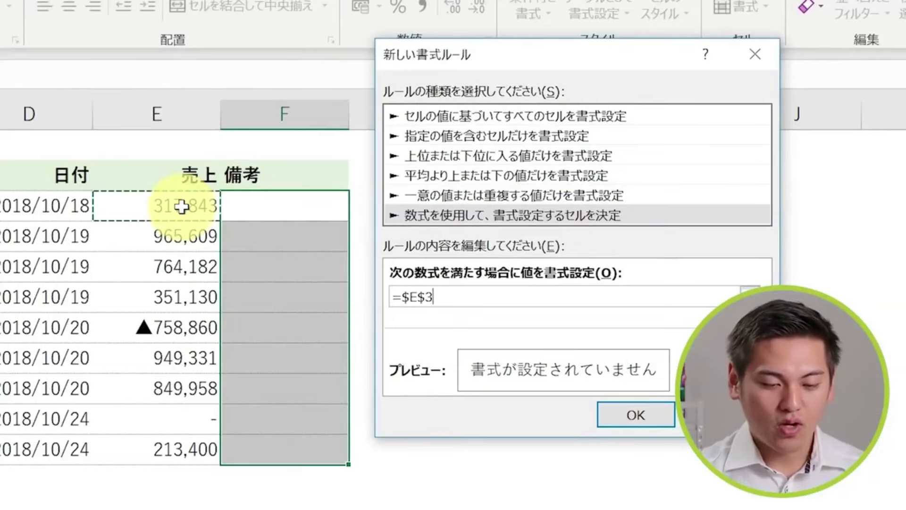
type(">0")
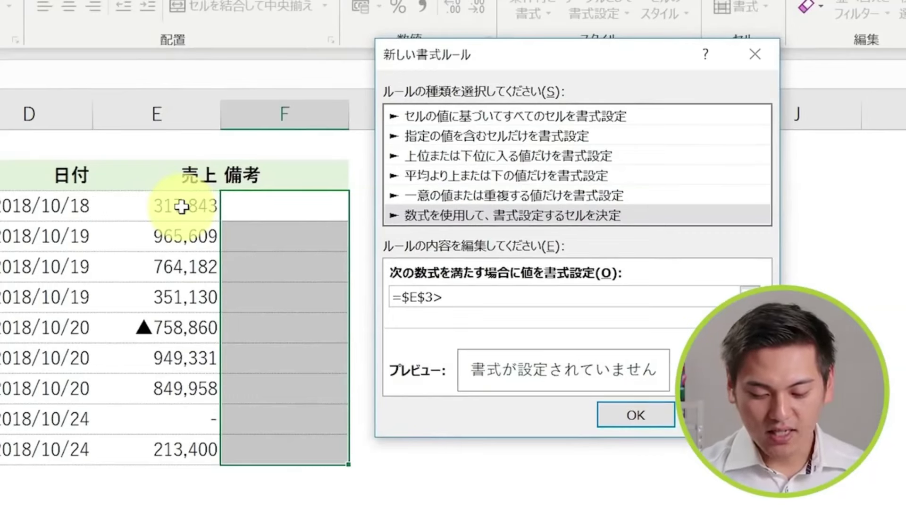
Give the new rule a medium gray fill and apply it to the remarks cells
left_click(685, 370)
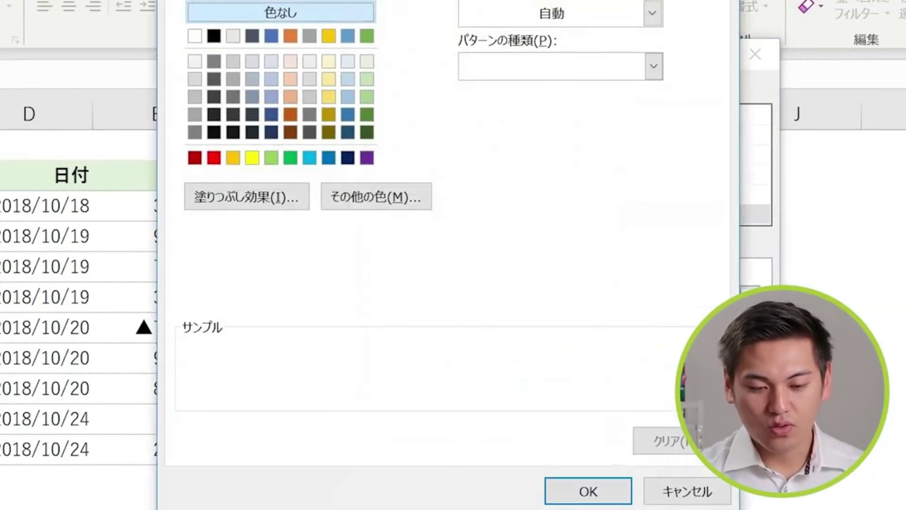
left_click(194, 95)
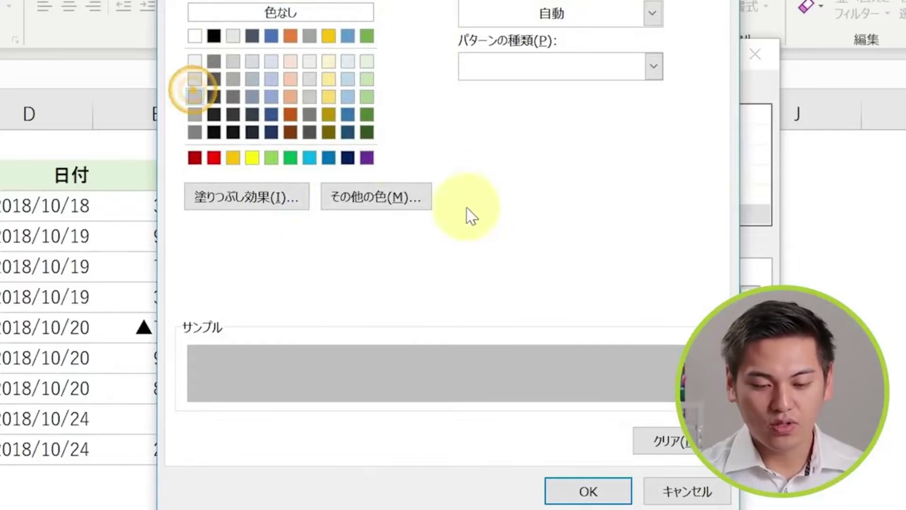
left_click(618, 493)
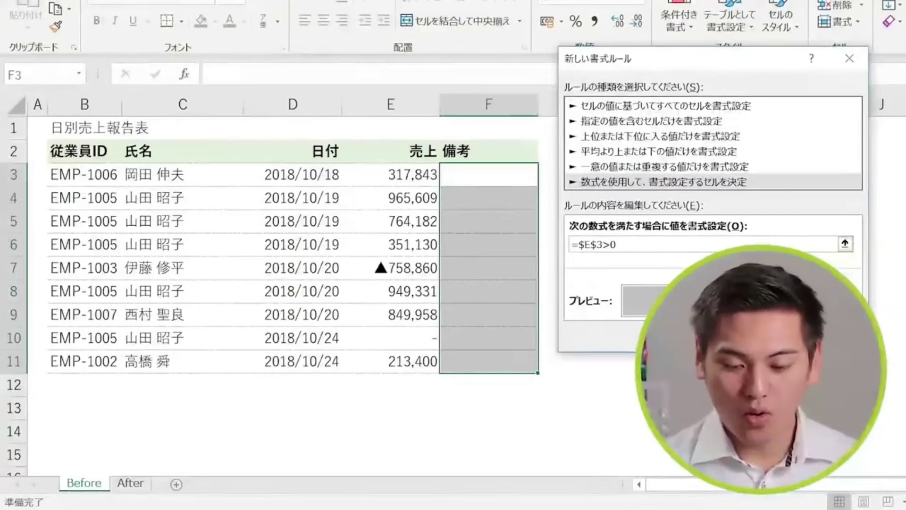
key("Return")
Examine the shading of the remarks cells against the sales value in E3
key("Left")
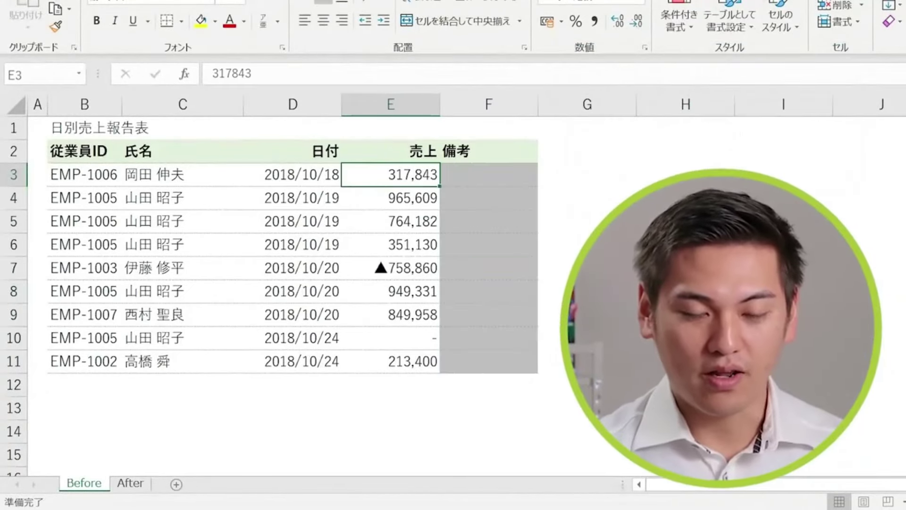
key("Right")
key("shift+Down")
key("shift+Down")
key("shift+Down")
key("shift+Down")
key("shift+Down")
key("shift+Down")
key("shift+Down")
key("shift+Down")
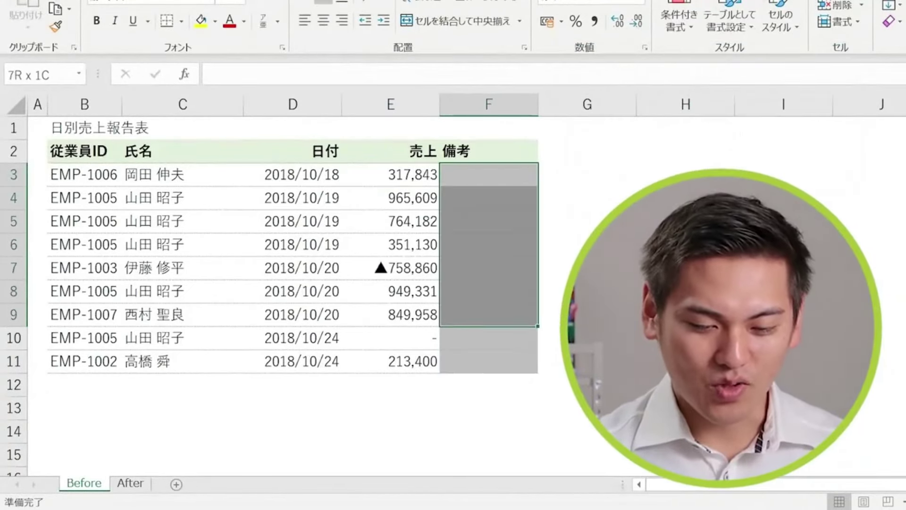
Inspect the remarks shading in rows 7 and 10 against the sales values in those rows
key("Down")
key("Down")
key("Down")
key("Down")
key("shift+Left")
key("shift+Left")
key("shift+Left")
key("shift+Left")
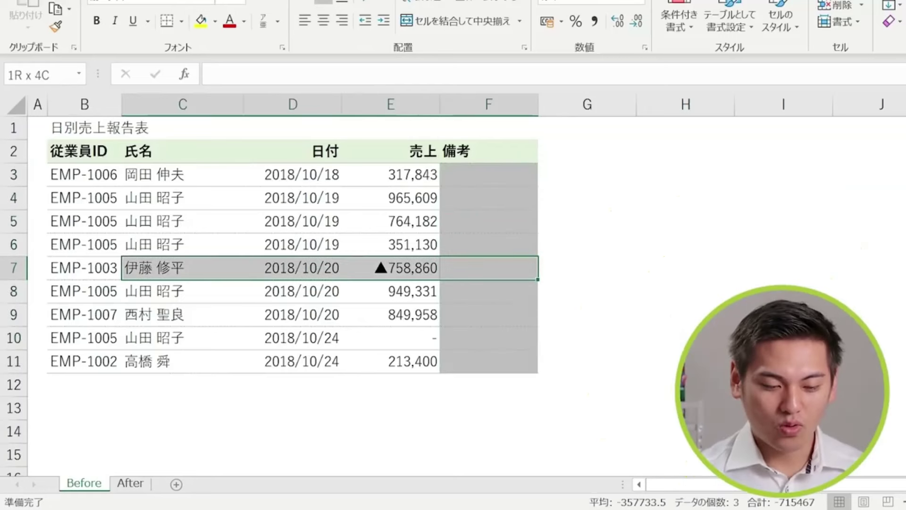
key("Down")
key("Down")
key("Down")
key("shift+Left")
key("shift+Left")
key("shift+Left")
key("shift+Left")
key("shift+Left")
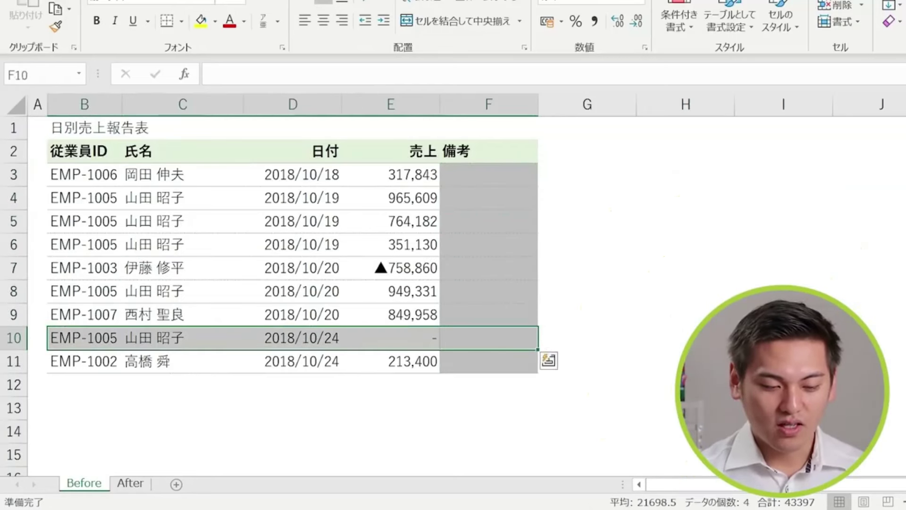
key("Up")
key("Up")
key("Up")
key("Left")
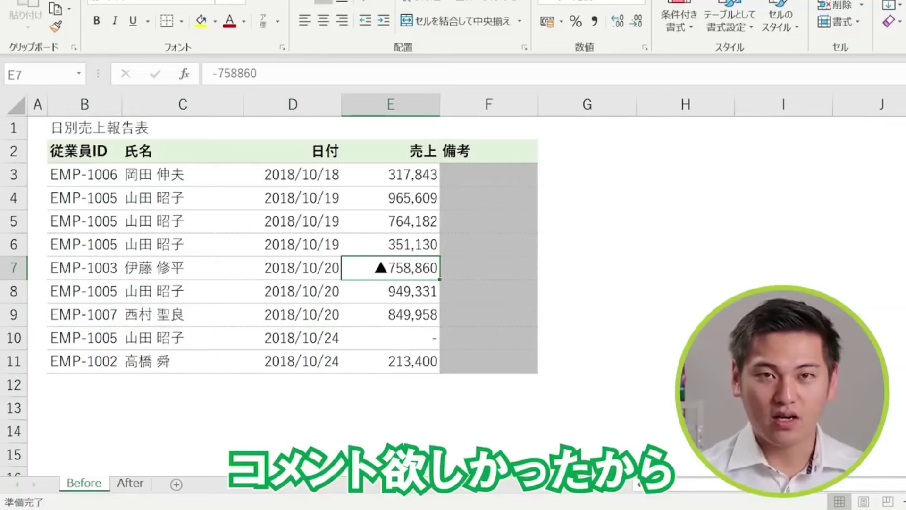
key("Right")
key("shift+Left")
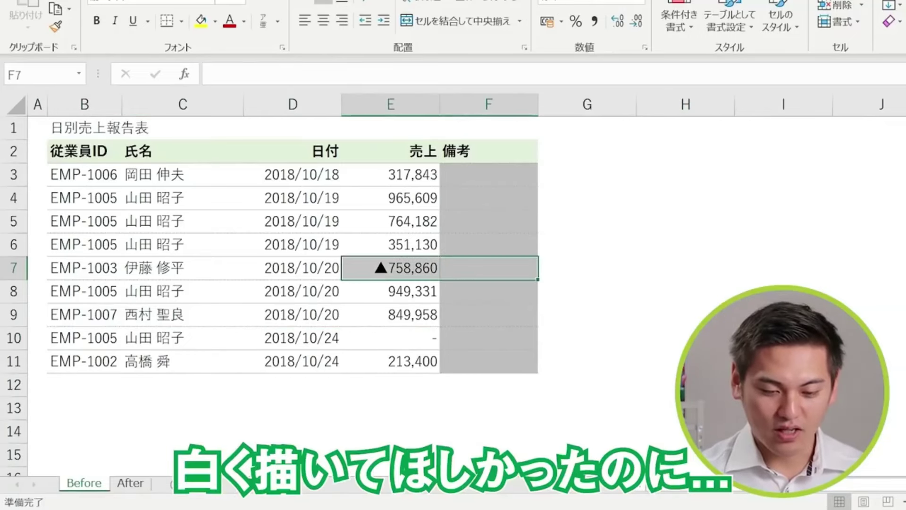
key("Down")
key("Down")
key("Down")
key("shift+Left")
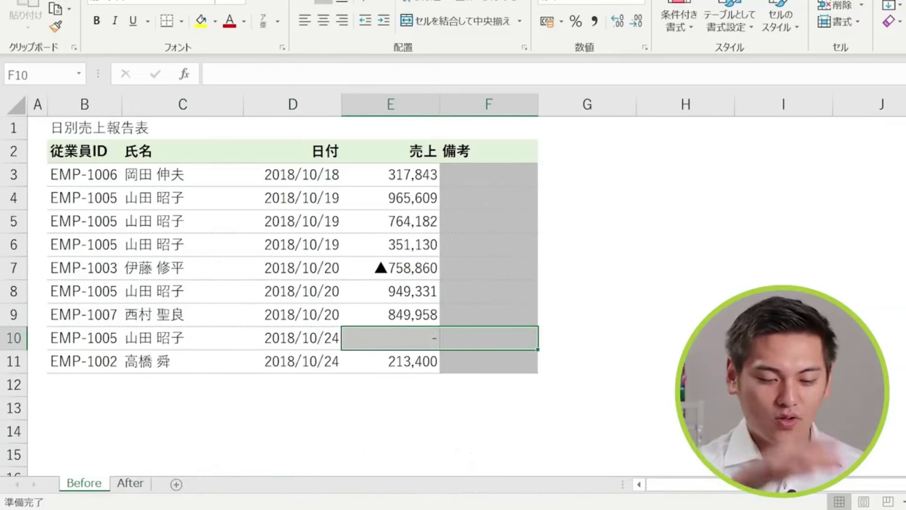
Edit the conditional formatting rule for F3:F11 so its formula uses a relative reference, =E3>0, and apply it
key("Up")
key("ctrl+Up")
key("Down")
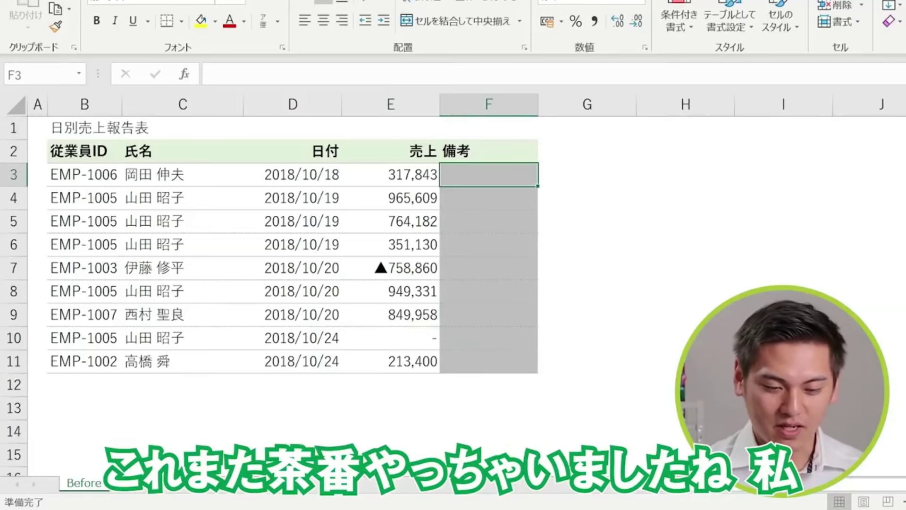
key("shift+Down")
key("shift+Down")
key("shift+Down")
key("shift+Down")
key("shift+Down")
key("shift+Down")
key("shift+Down")
key("shift+Down")
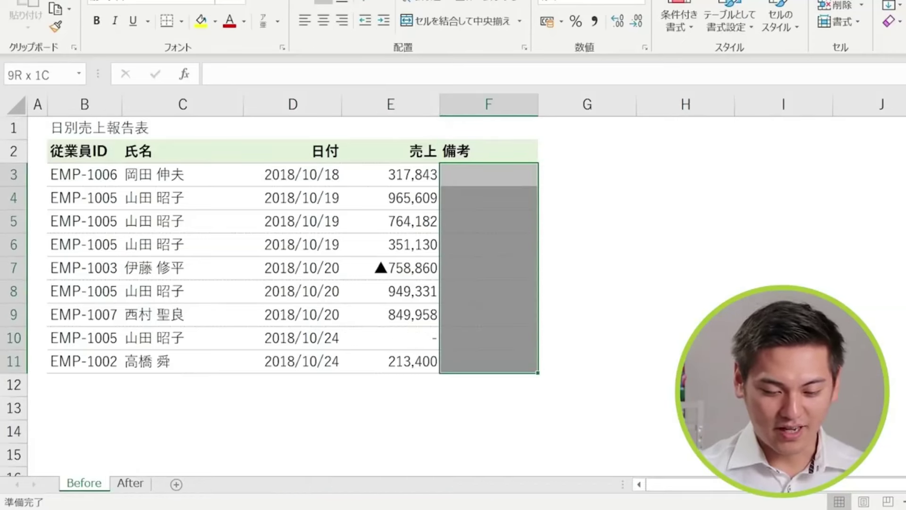
left_click(679, 21)
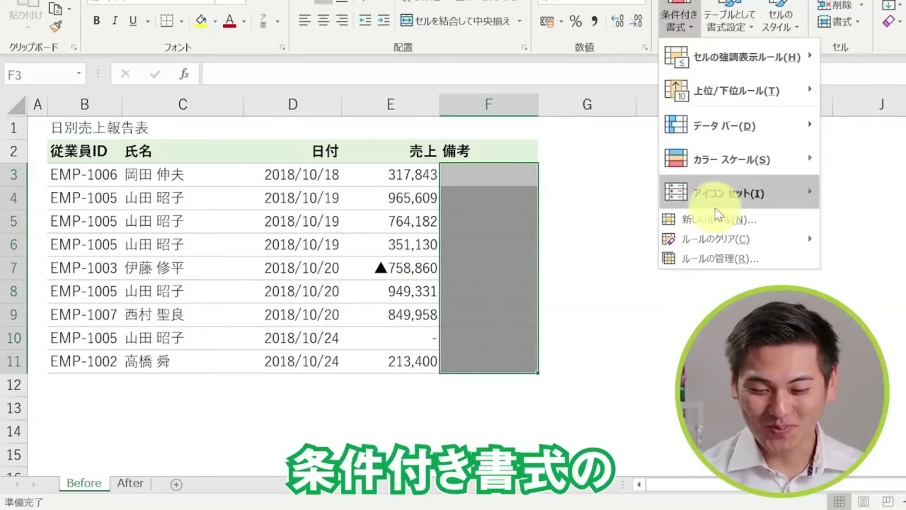
left_click(717, 257)
double_click(491, 183)
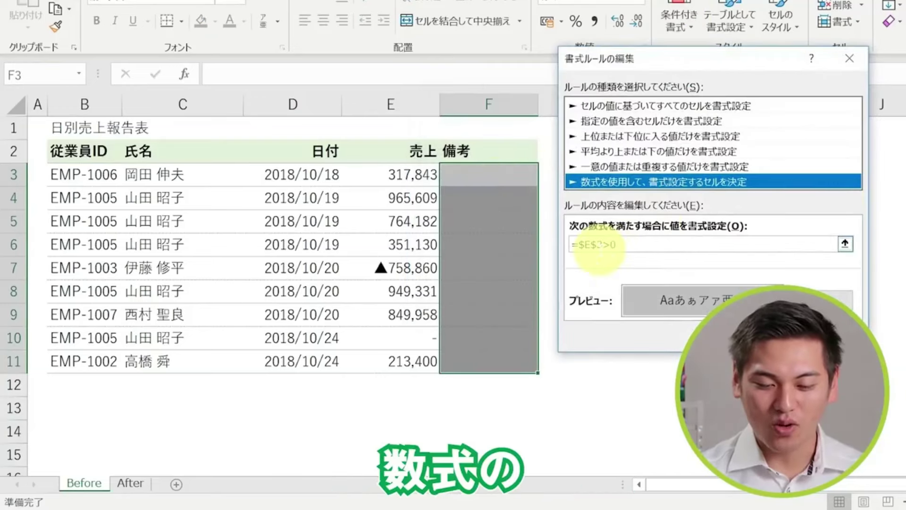
left_click(597, 245)
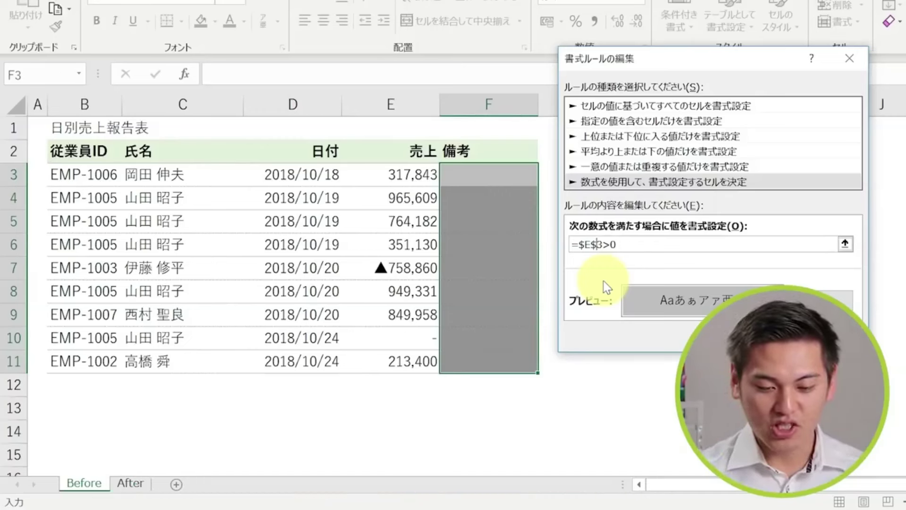
key("F4")
key("F4")
key("F4")
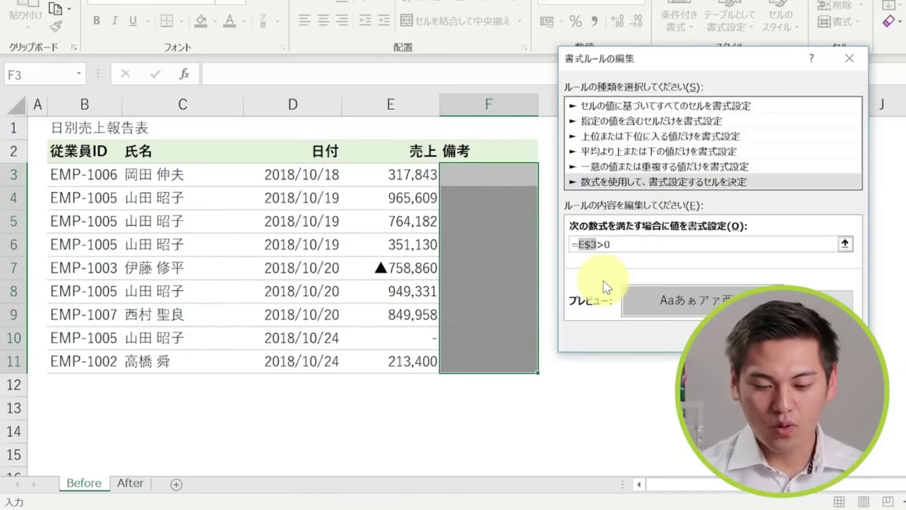
left_click(654, 244)
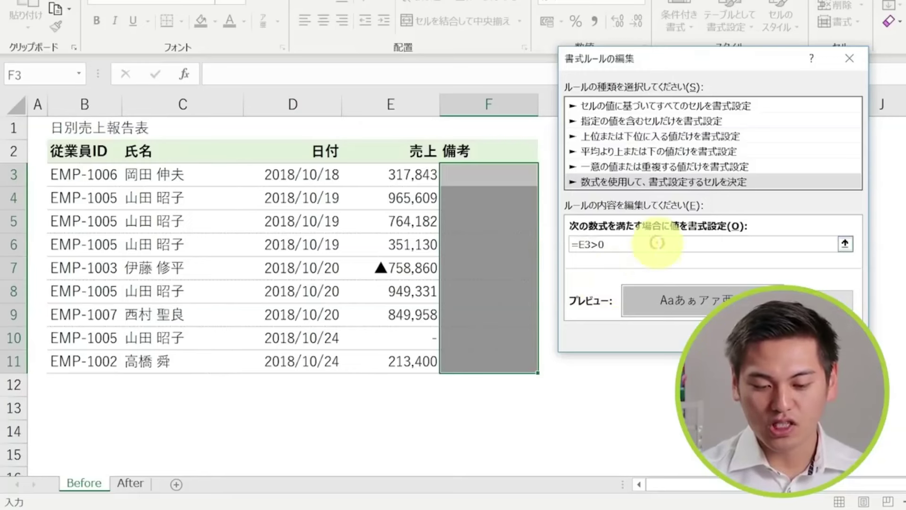
key("Return")
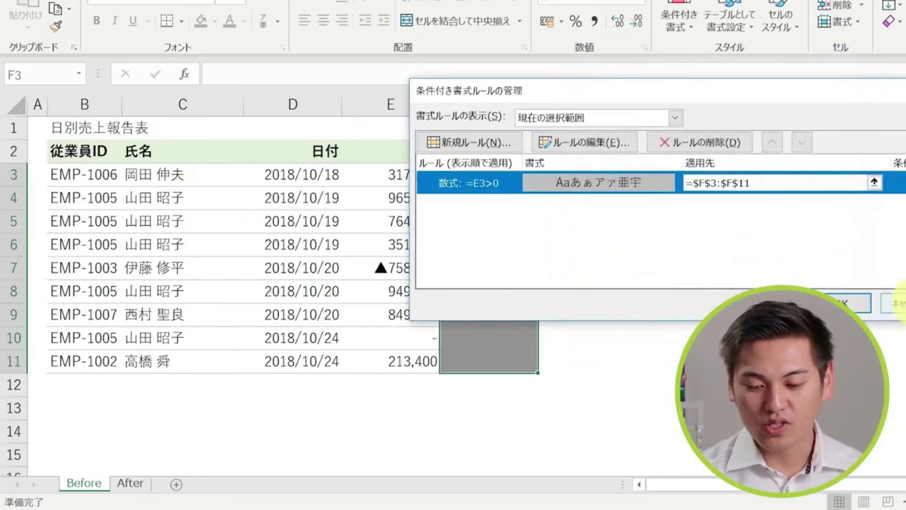
left_click(897, 304)
left_click(845, 301)
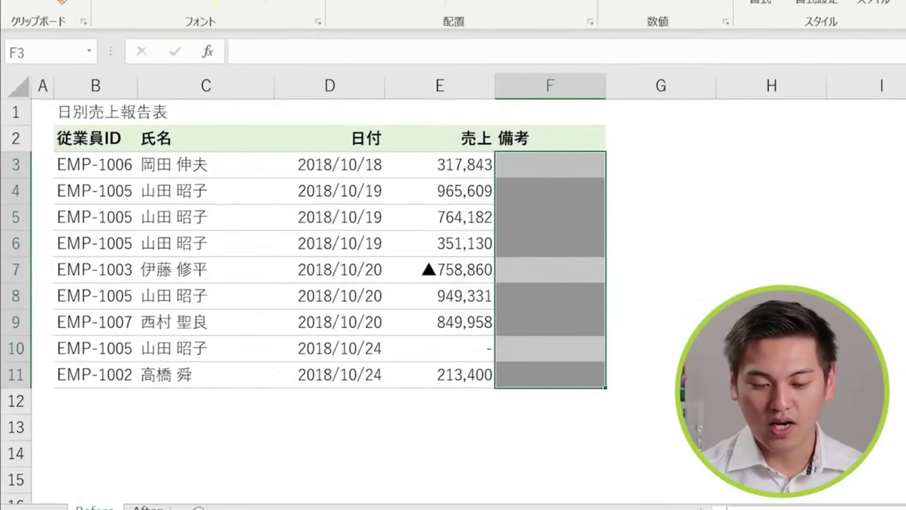
Check the remarks shading against the sales values in rows 7, 10 and 4
key("Down")
key("Down")
key("Down")
key("shift+Right")
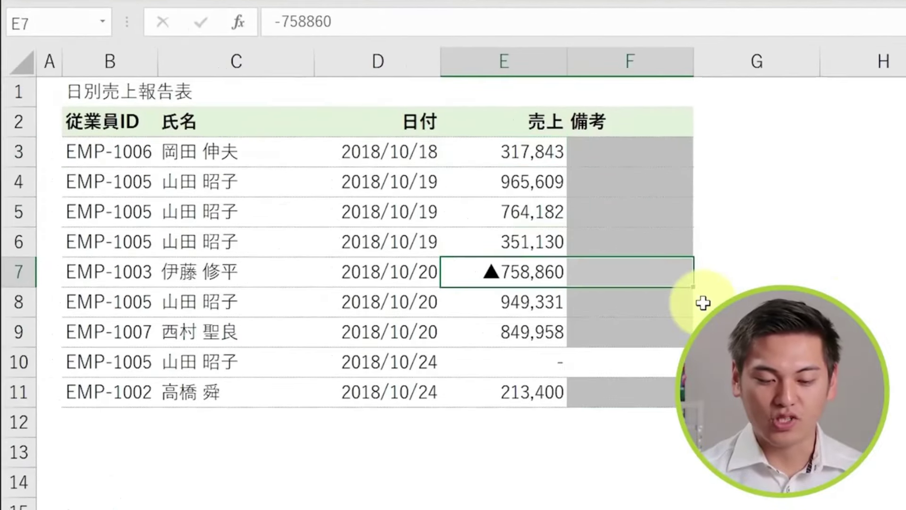
key("Down")
key("Down")
key("Down")
key("shift+Right")
key("Up")
key("Up")
key("Up")
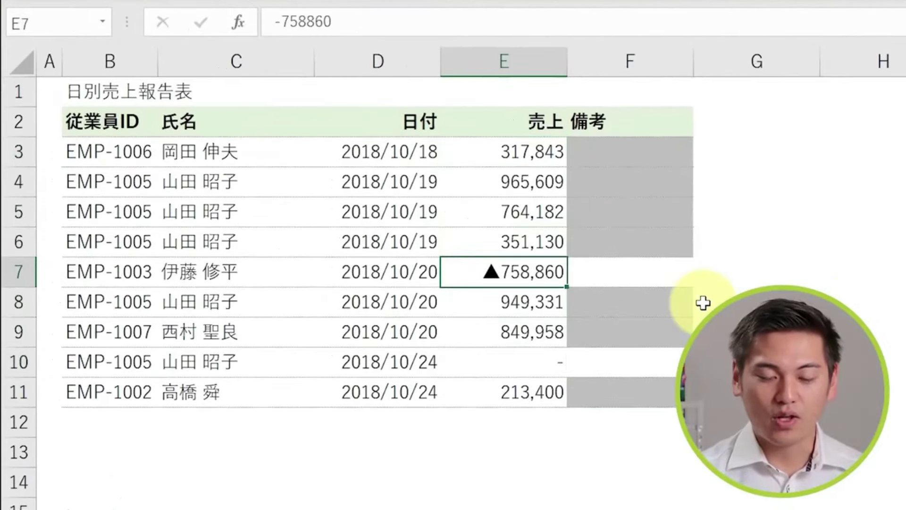
key("Up")
key("Up")
key("Up")
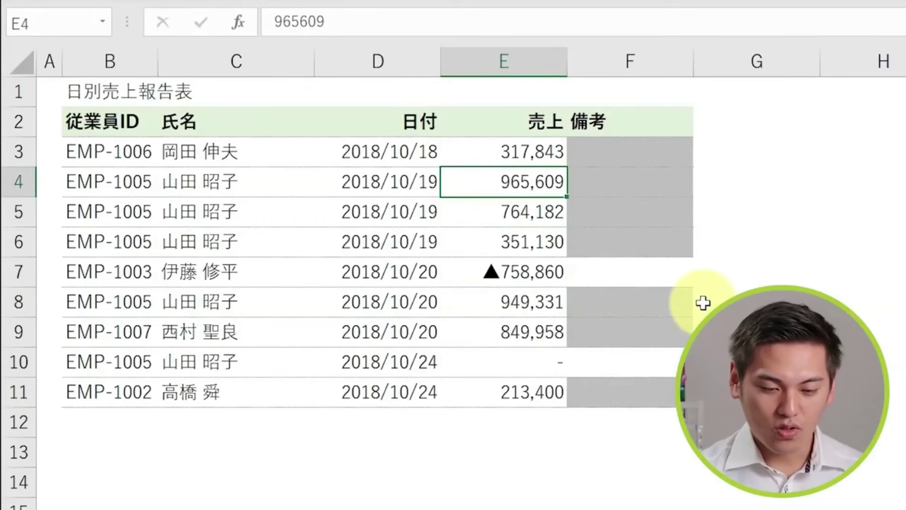
Undo the rule formula change and review the shading of F3:F11 against E3
key("ctrl+z")
key("Left")
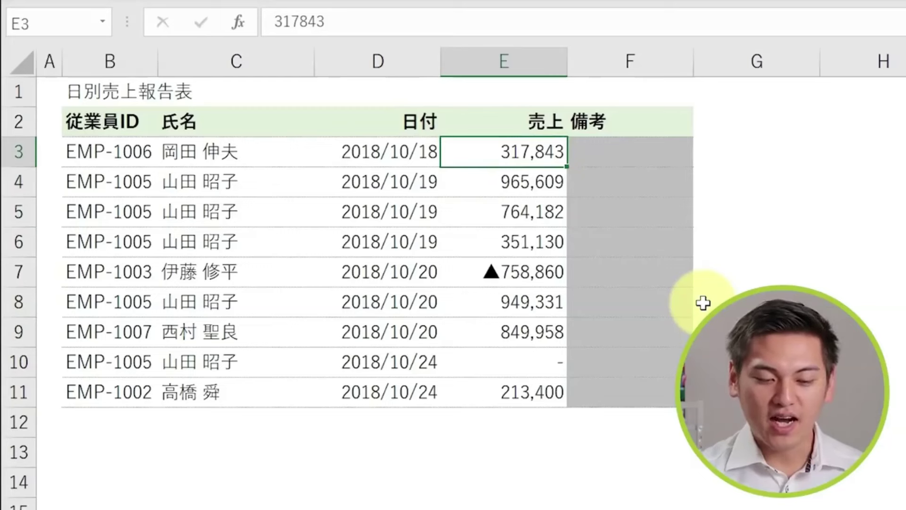
key("Right")
key("shift+Down")
key("shift+Down")
key("shift+Down")
key("shift+Down")
key("shift+Down")
key("shift+Down")
key("shift+Down")
key("shift+Down")
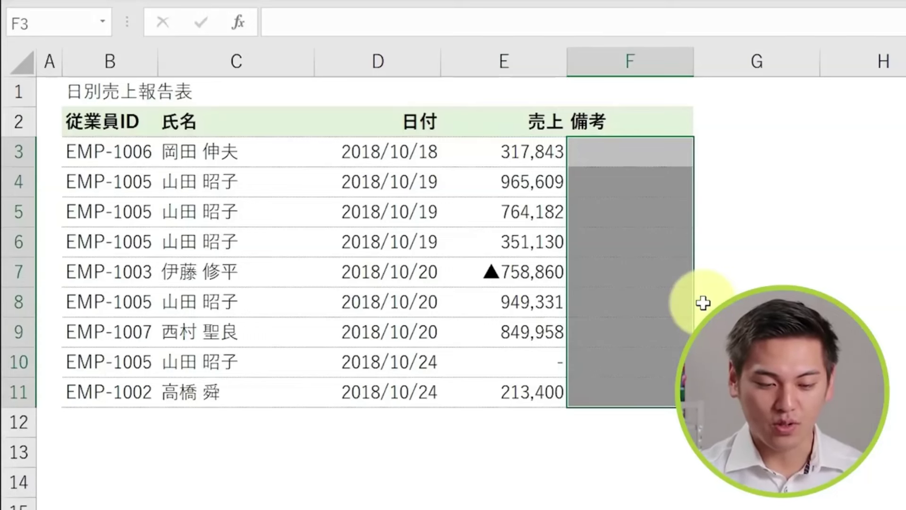
key("Left")
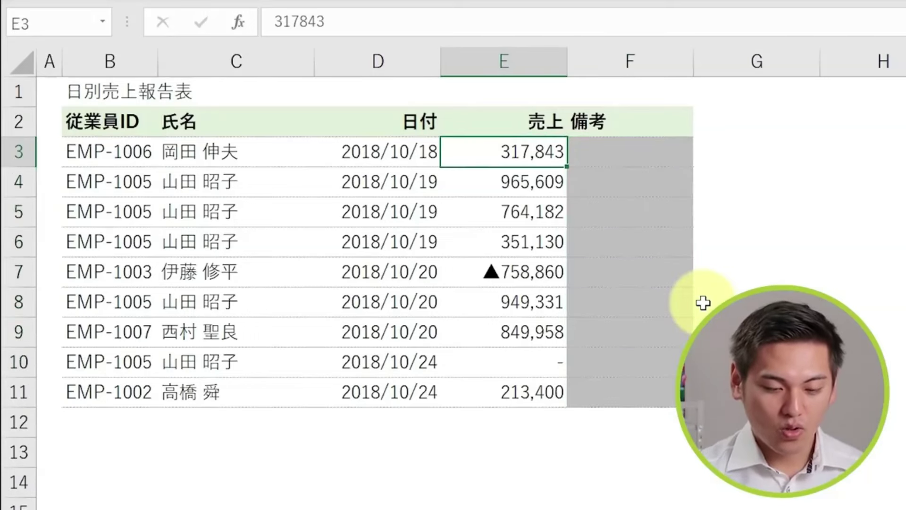
Review the F3:F11 range once more and redo the change to the relative-reference rule
key("Right")
key("shift+Down")
key("shift+Down")
key("shift+Down")
key("shift+Down")
key("shift+Down")
key("shift+Down")
key("shift+Down")
key("shift+Down")
key("Left")
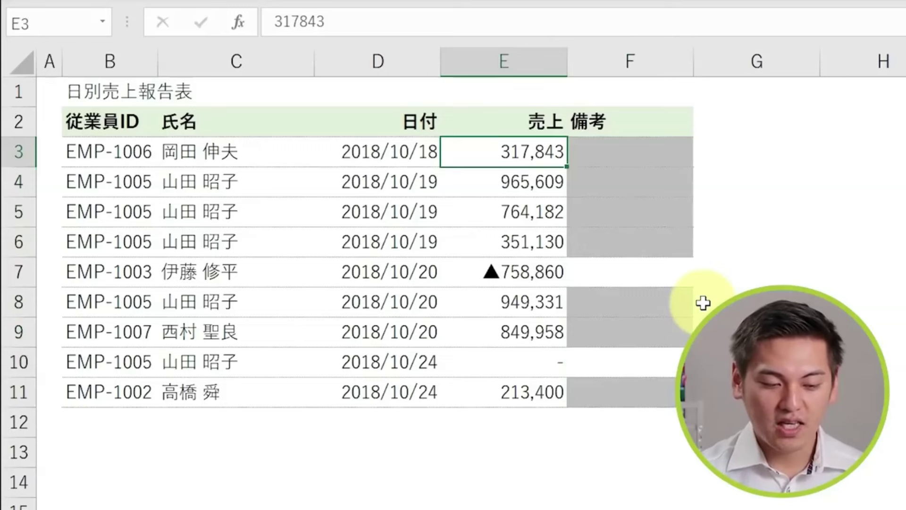
Compare the sales values in E3:E5 with the shading of the remarks cells beside them
key("Right")
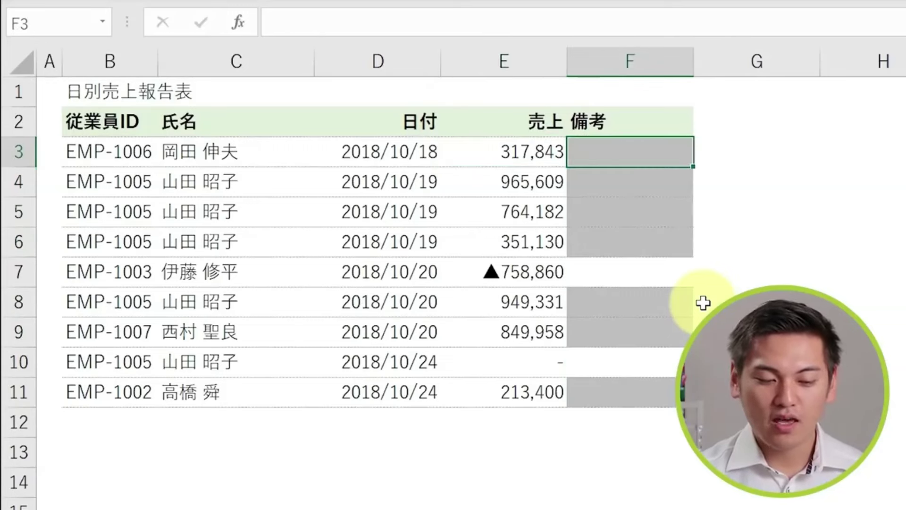
key("Left")
key("Down")
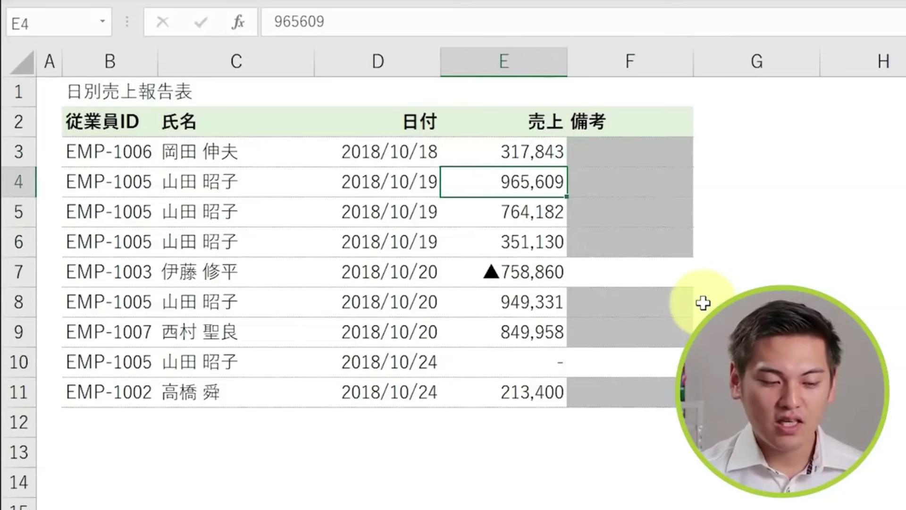
key("Right")
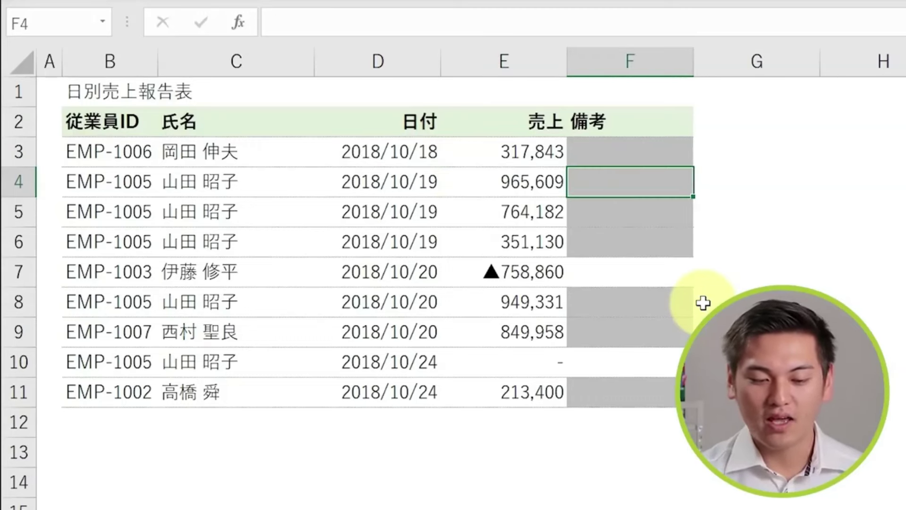
key("Left")
key("Up")
key("shift+Right")
key("Down")
key("shift+Right")
key("Down")
key("shift+Right")
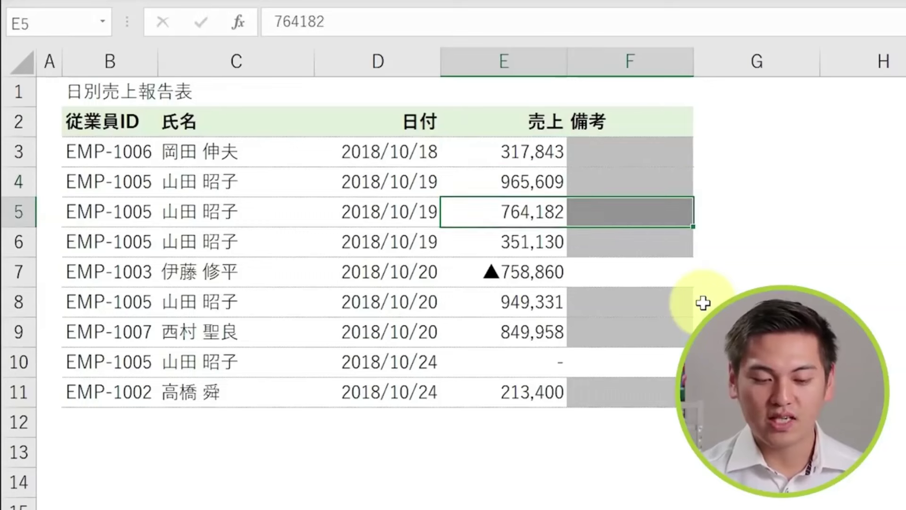
Compare sales with remarks shading row by row, continuing from row 6 down the table
key("Down")
key("shift+Right")
key("Down")
key("shift+Right")
key("Down")
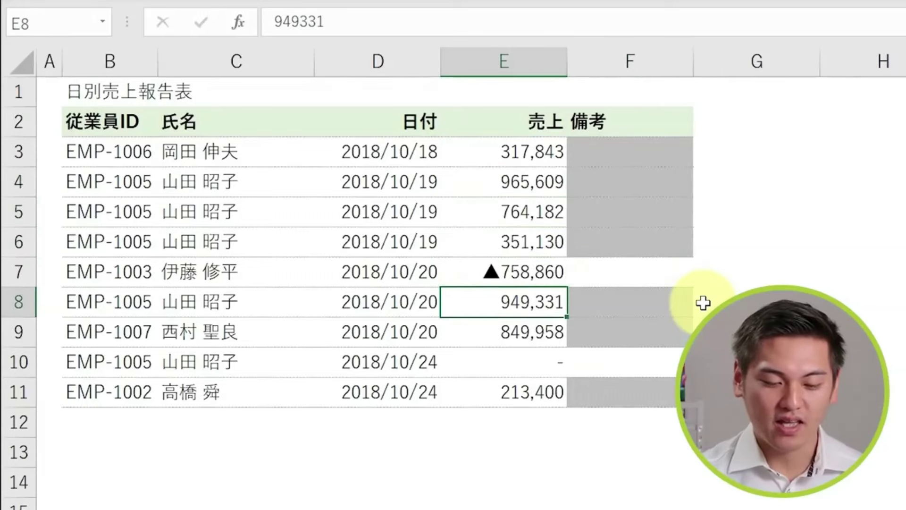
key("Down")
key("shift+Right")
key("Down")
Examine the sales value and remarks cell in row 7, and return to compare E3 with F3
key("Up")
key("Up")
key("Up")
key("shift+Right")
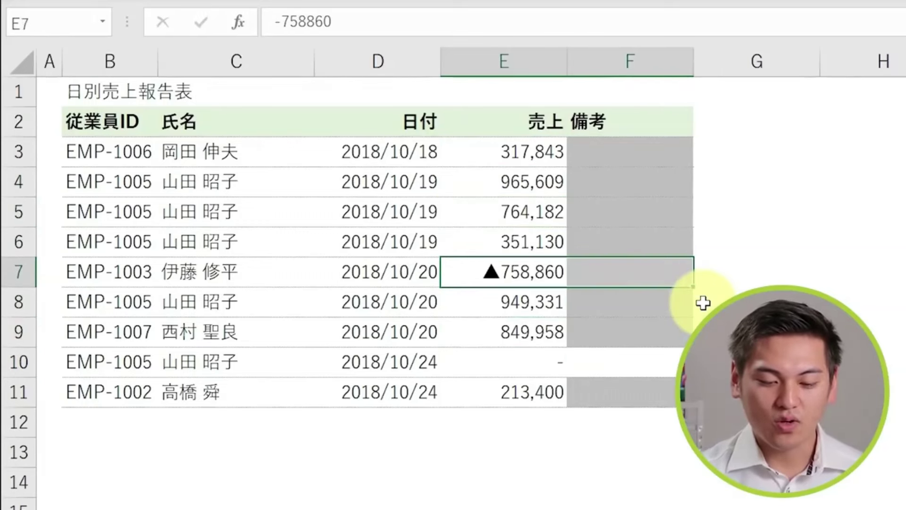
key("Left")
key("Right")
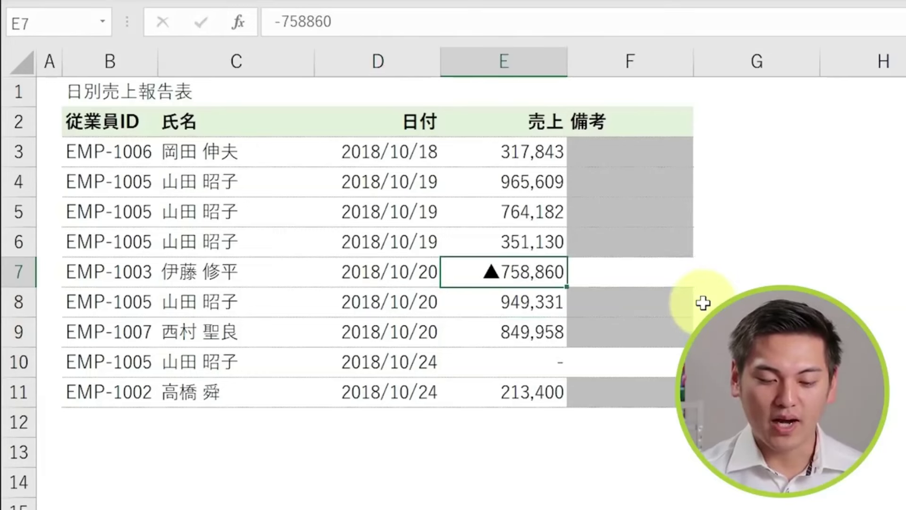
key("shift+Right")
key("Right")
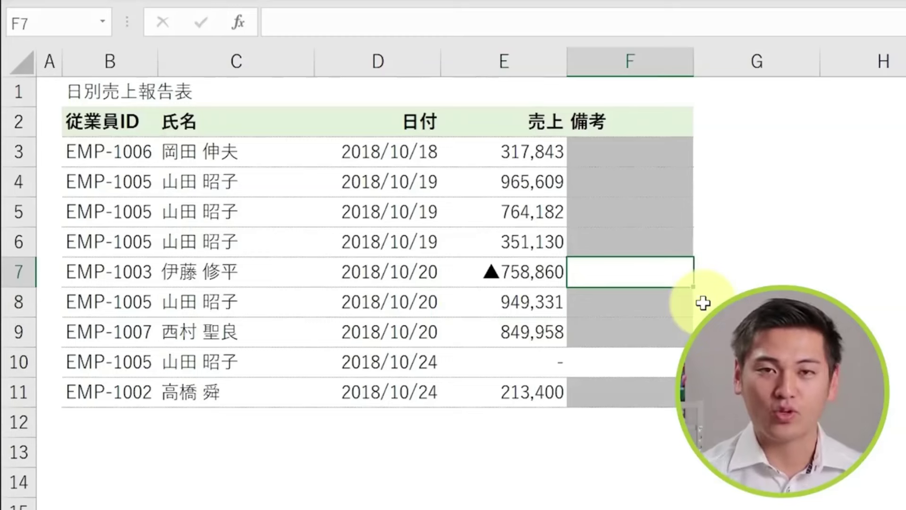
key("Up")
key("Up")
key("Up")
key("Up")
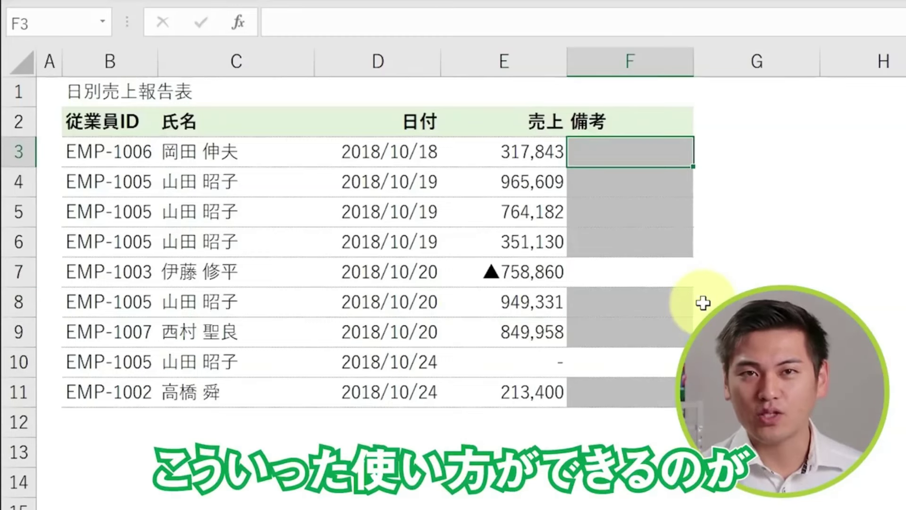
key("Left")
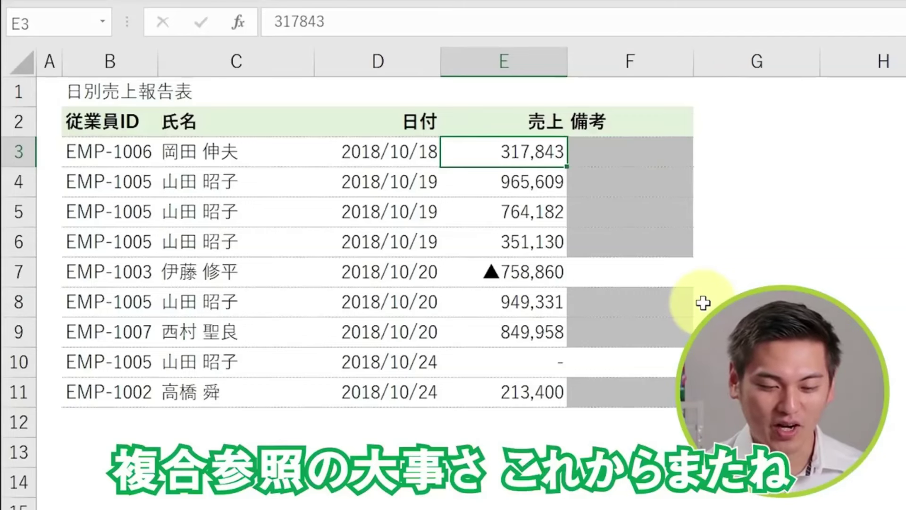
key("Right")
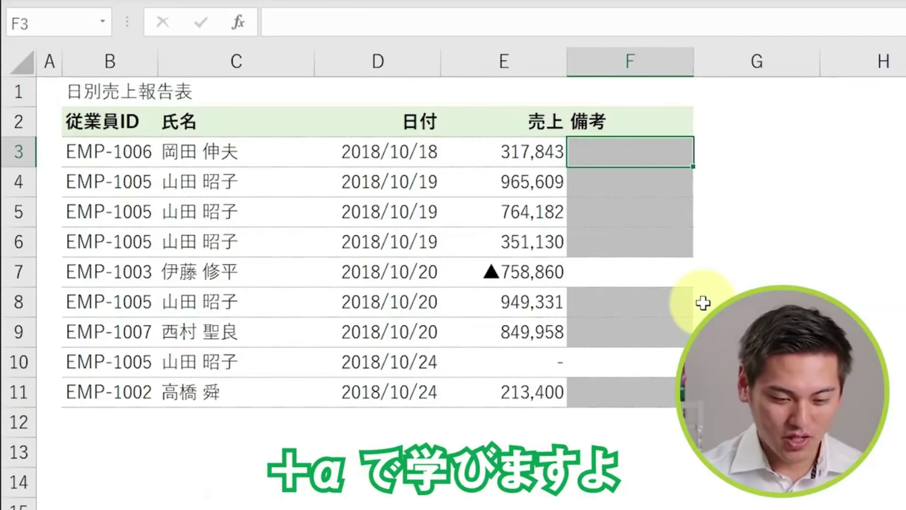
Review the remarks range F3:F11 that the current rule covers
key("shift+Down")
key("shift+Down")
key("shift+Down")
key("shift+Down")
key("shift+Down")
key("shift+Down")
key("shift+Down")
key("shift+Down")
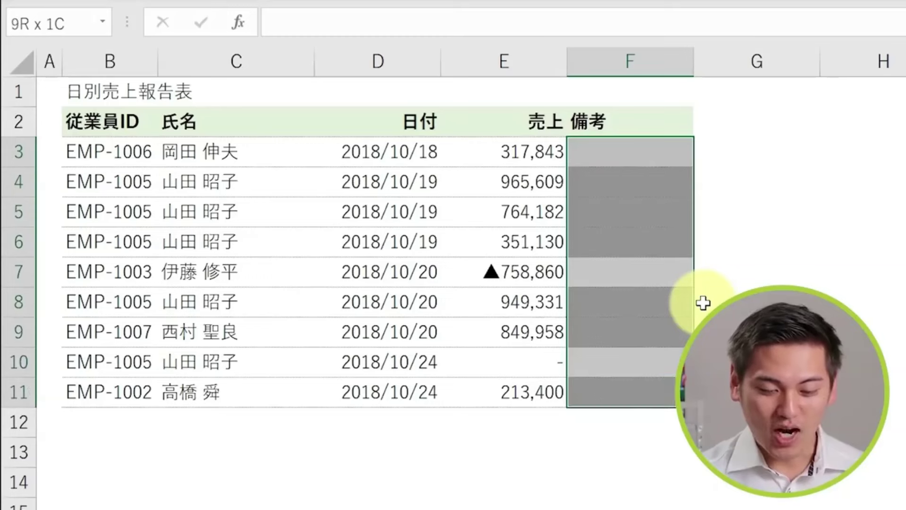
key("Down")
key("Up")
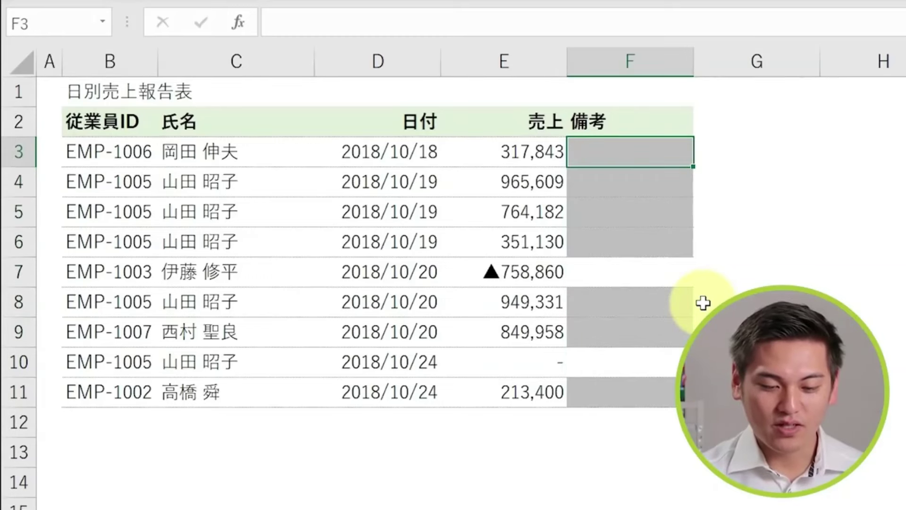
key("shift+Down")
key("shift+Down")
key("shift+Down")
key("shift+Down")
key("shift+Down")
key("shift+Down")
key("shift+Down")
key("shift+Down")
key("shift+Down")
key("shift+Up")
key("shift+Up")
key("shift+Down")
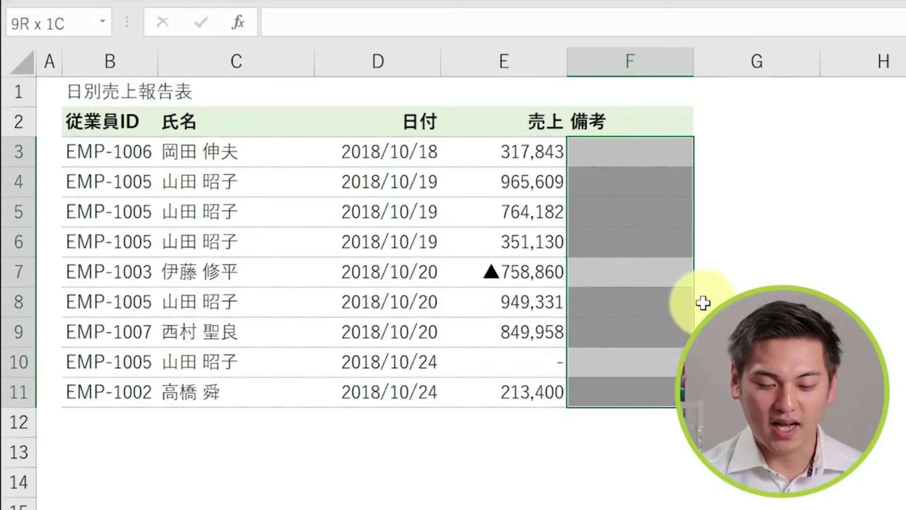
Examine how the range extends from the remarks column across the whole table, B3:F11
key("shift+Left")
key("shift+Left")
key("shift+Left")
key("shift+Left")
key("shift+Left")
key("shift+Right")
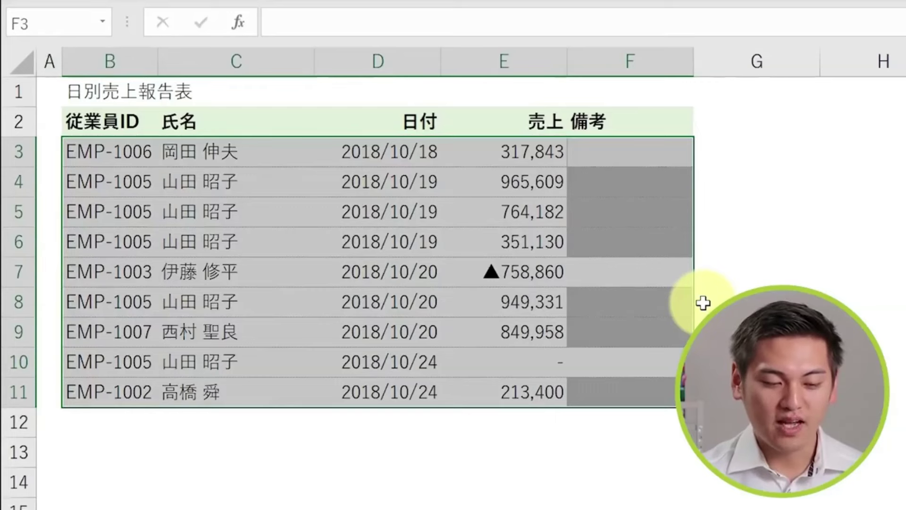
key("Down")
key("Up")
key("shift+Down")
key("shift+Down")
key("shift+Down")
key("shift+Left")
key("shift+Left")
key("shift+Left")
key("shift+Left")
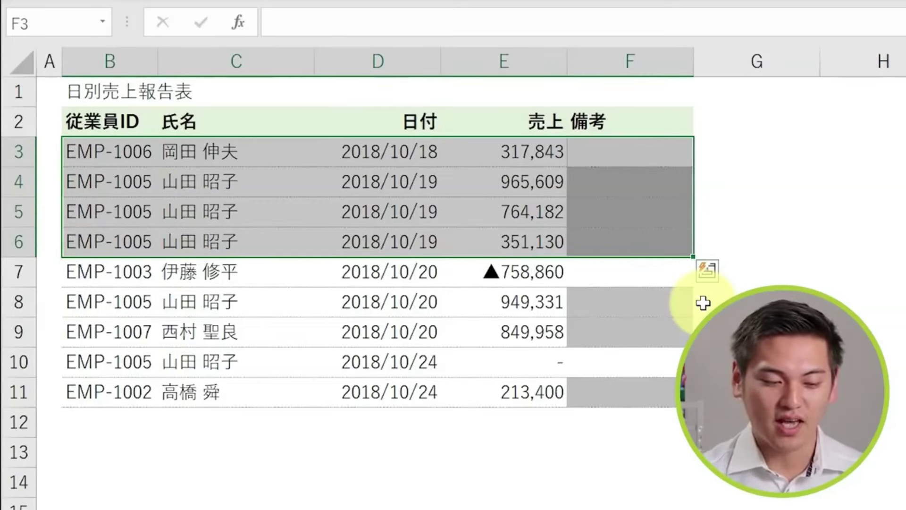
Examine row 3 from the employee ID to the remarks cell in relation to sales cell E3
key("Left")
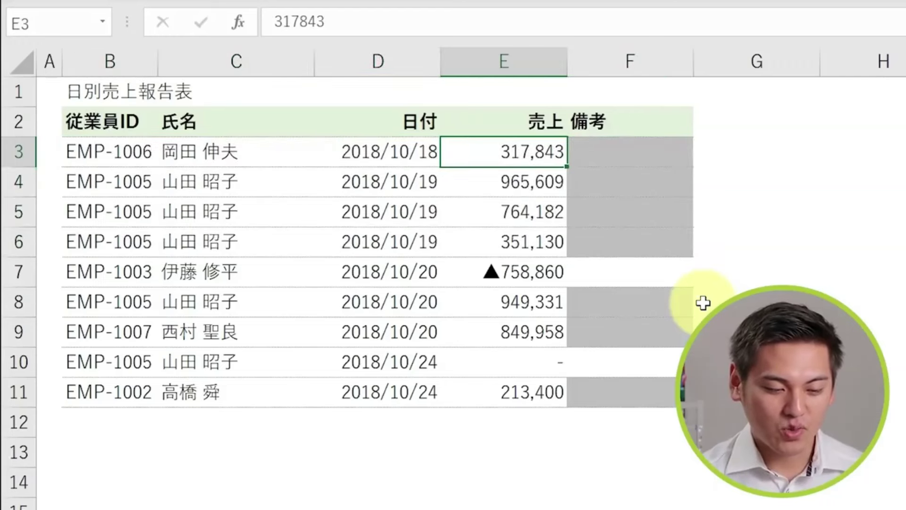
key("Left")
key("Left")
key("Left")
key("shift+Right")
key("shift+Right")
key("shift+Right")
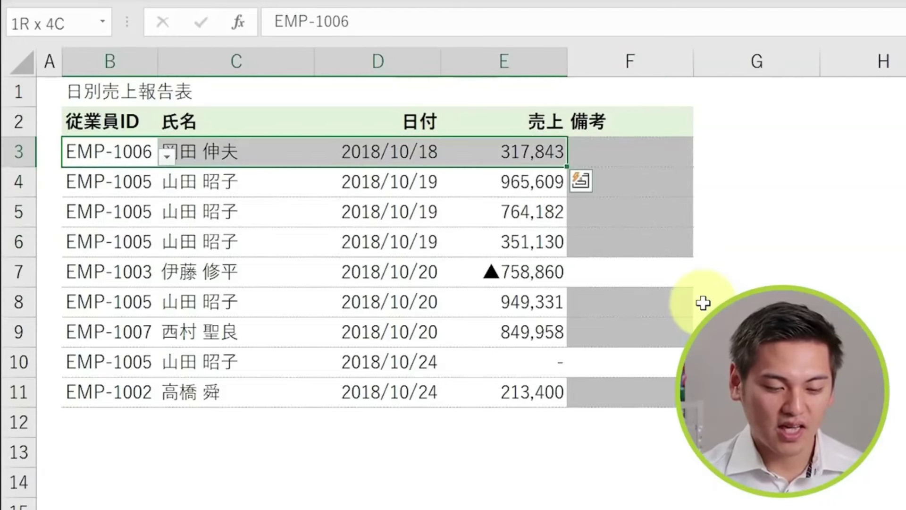
key("shift+Right")
key("Right")
key("Right")
key("Right")
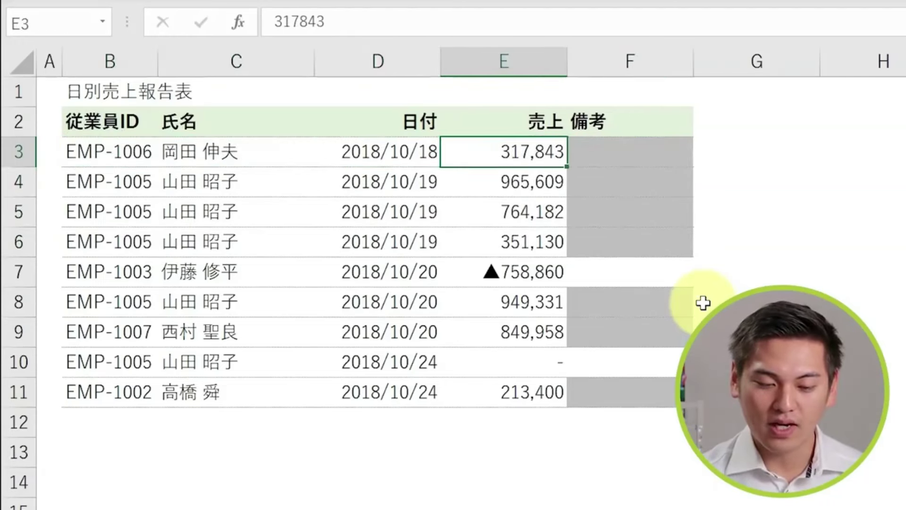
Start a new conditional formatting rule for B3:F11 that uses a formula to determine which cells to format
key("Left")
key("Left")
key("Left")
key("shift+Right")
key("shift+Right")
key("shift+Right")
key("shift+Right")
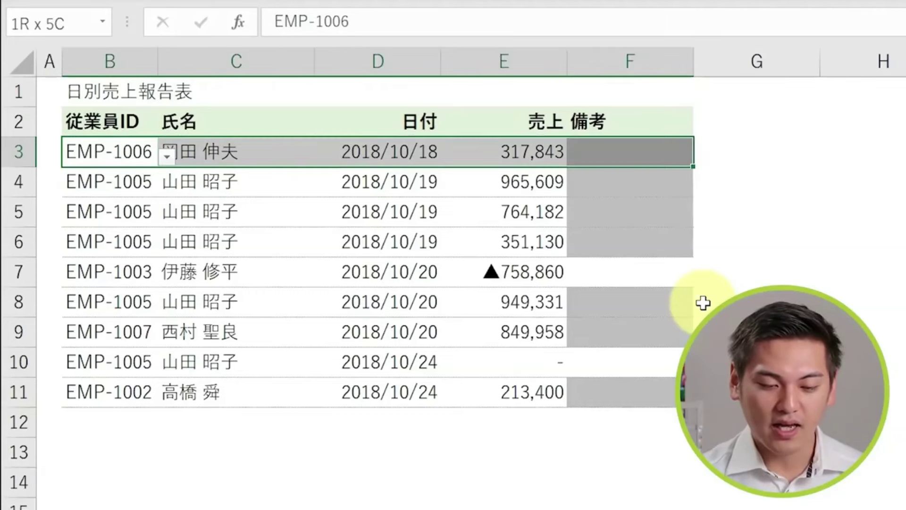
key("shift+Down")
key("shift+Down")
key("shift+Down")
key("shift+Down")
key("shift+Down")
key("shift+Down")
key("shift+Down")
key("shift+Down")
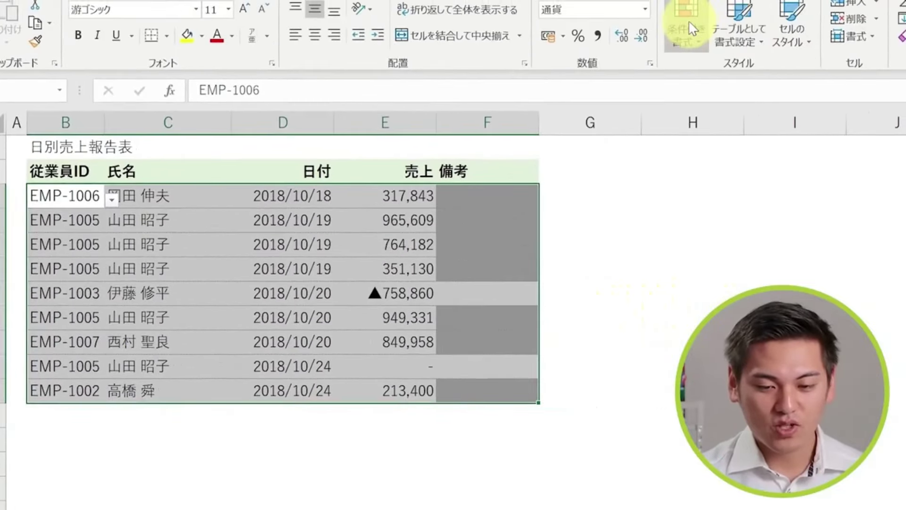
left_click(689, 21)
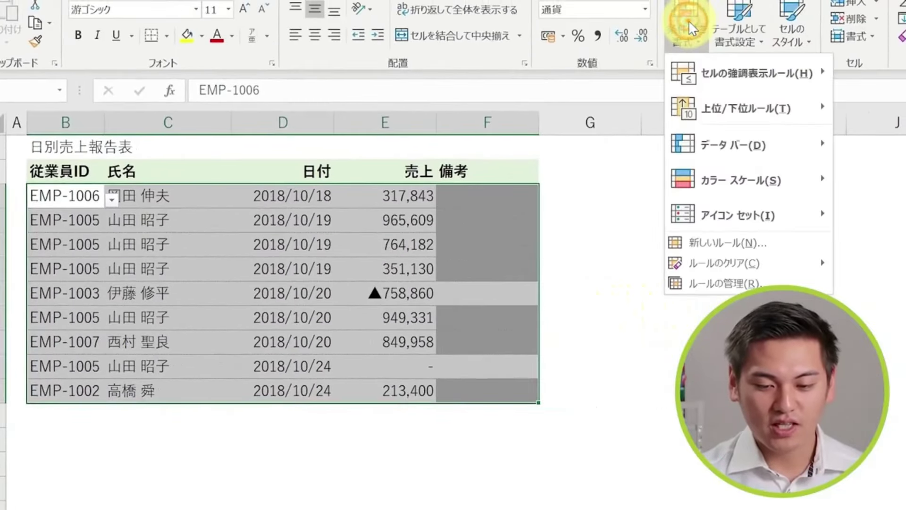
left_click(712, 250)
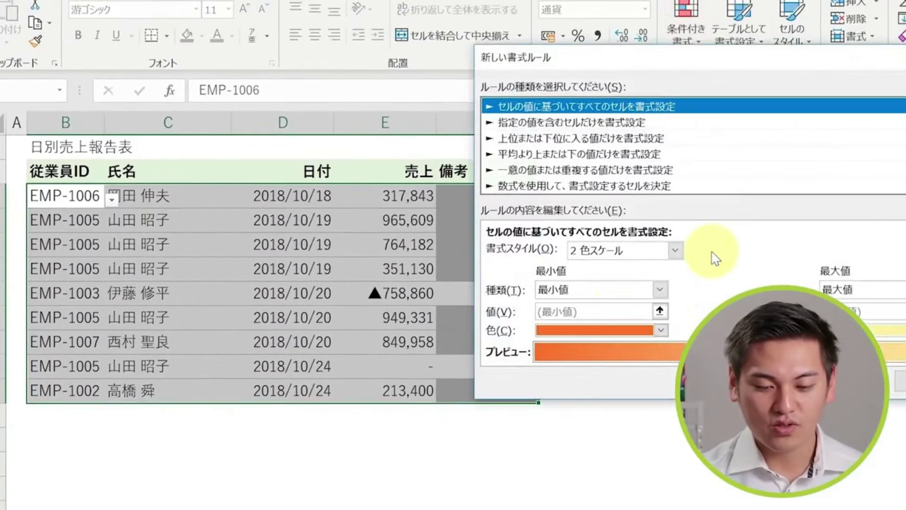
left_click(627, 185)
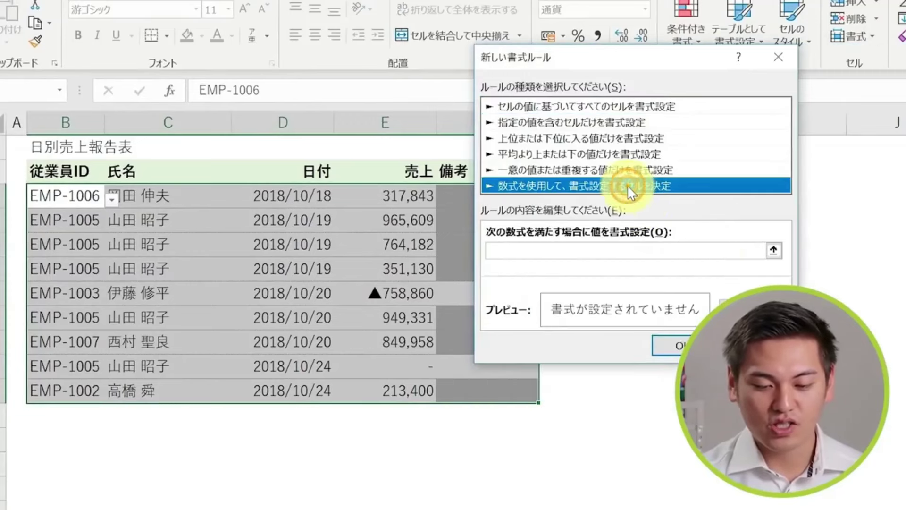
Set the rule's formula to =$E$3>0 with a gray fill and apply it
left_click(663, 251)
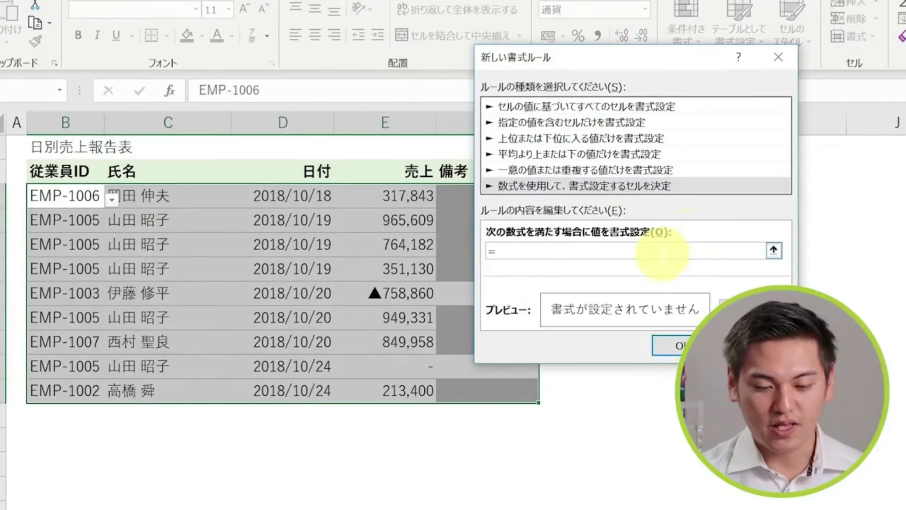
left_click(412, 198)
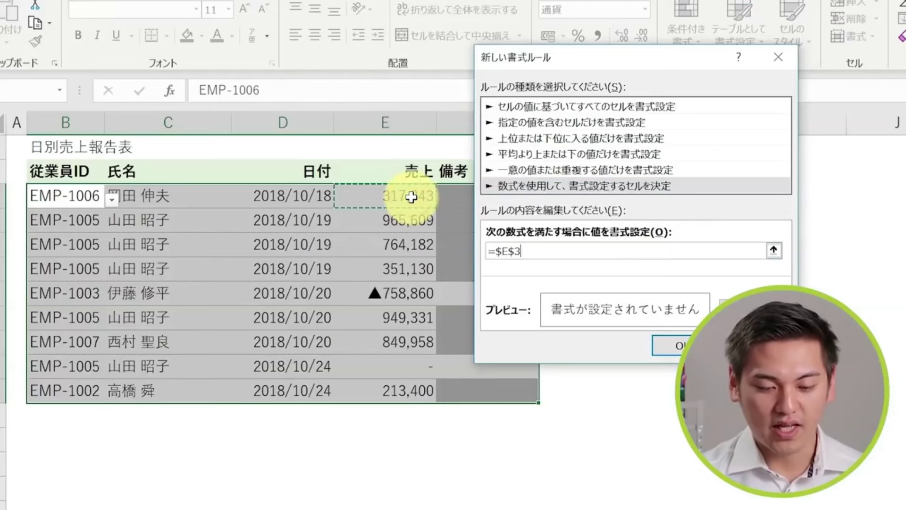
type(">0")
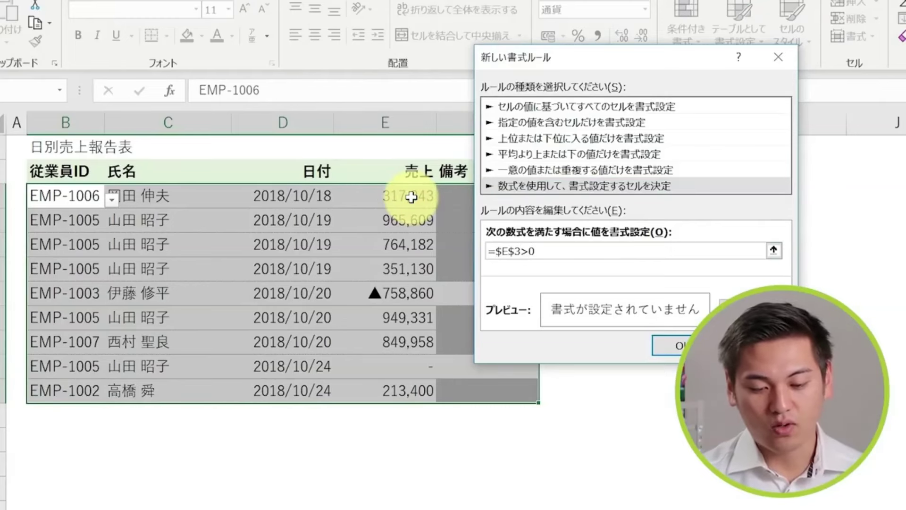
left_click(738, 309)
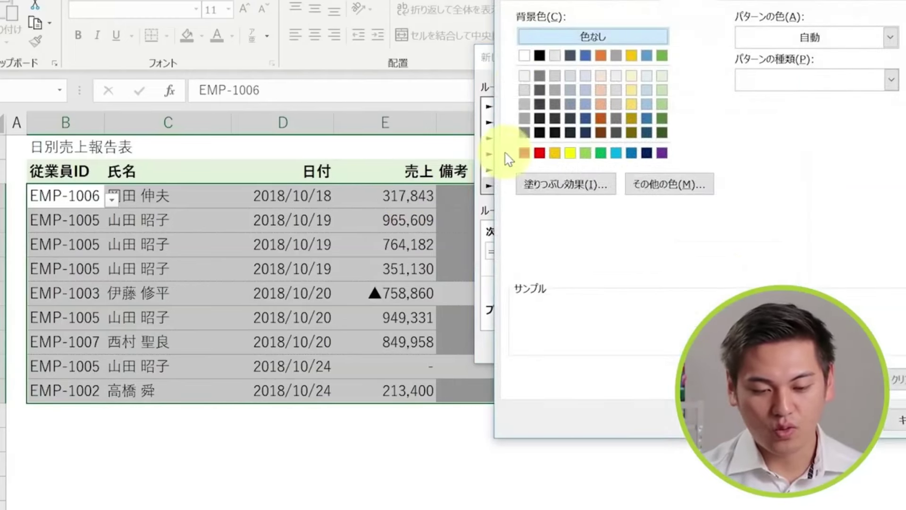
left_click(525, 103)
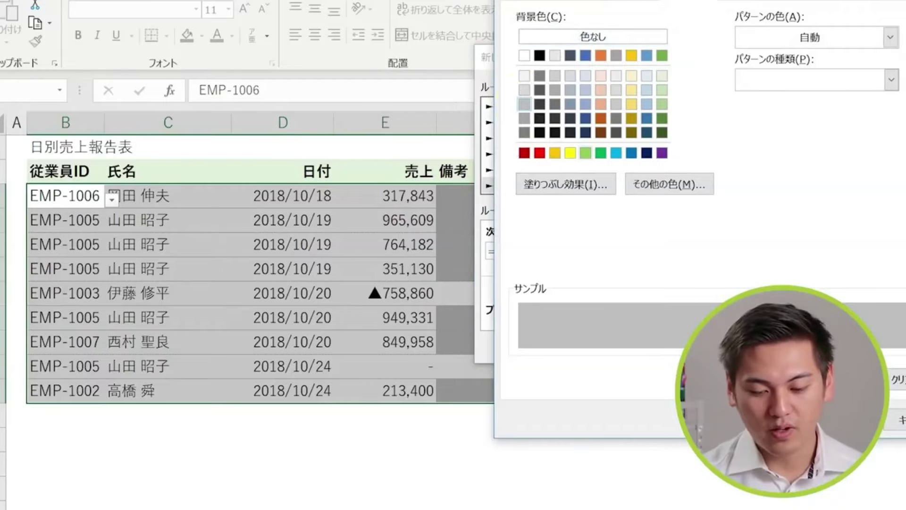
left_click(837, 419)
left_click(682, 347)
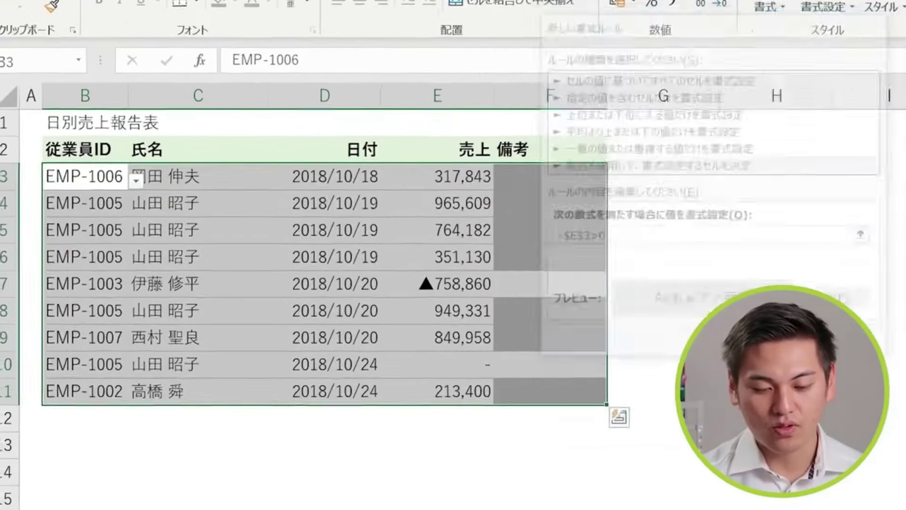
Check the new table shading against the sales values in the upper rows, ending at E3
left_click(610, 241)
key("Left")
key("Left")
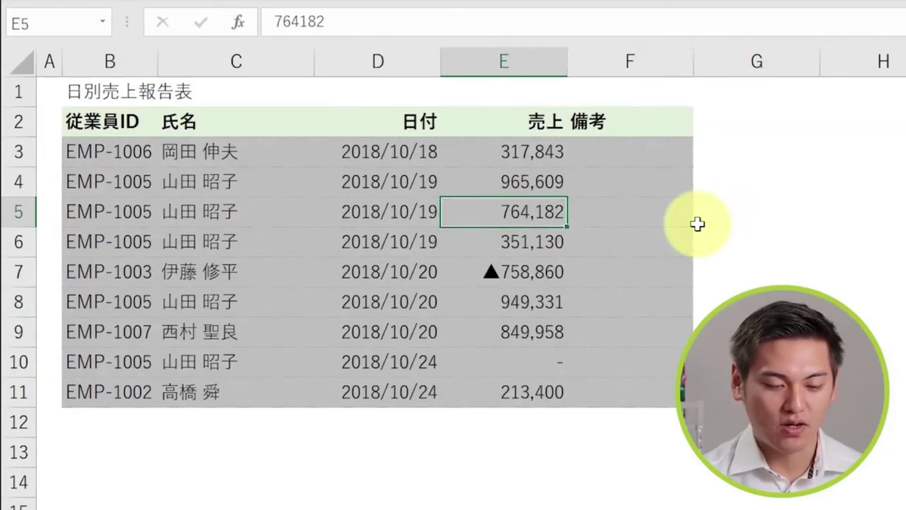
key("Right")
key("Up")
key("Left")
key("Up")
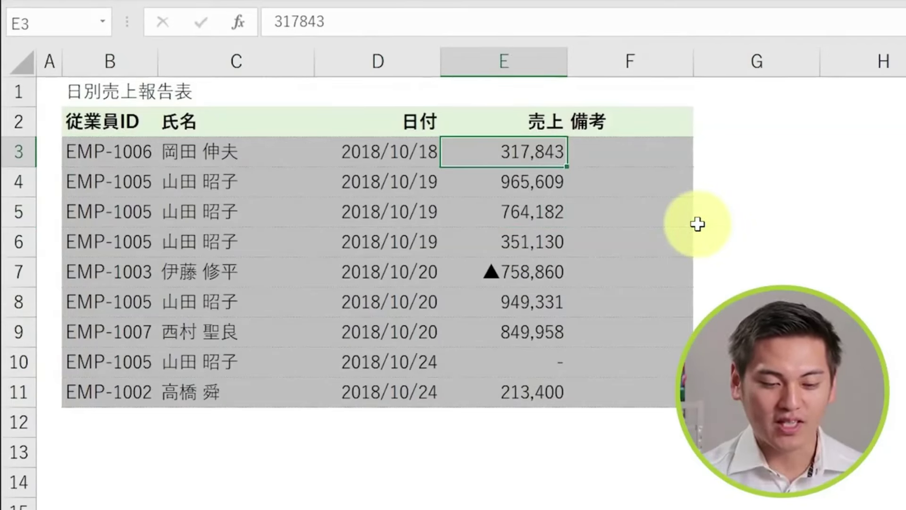
Review the shading across the full B3:F11 range against sales cell E3
key("Left")
key("Left")
key("Left")
key("shift+Down")
key("shift+Down")
key("shift+Right")
key("shift+Right")
key("shift+Down")
key("shift+Down")
key("shift+Right")
key("shift+Right")
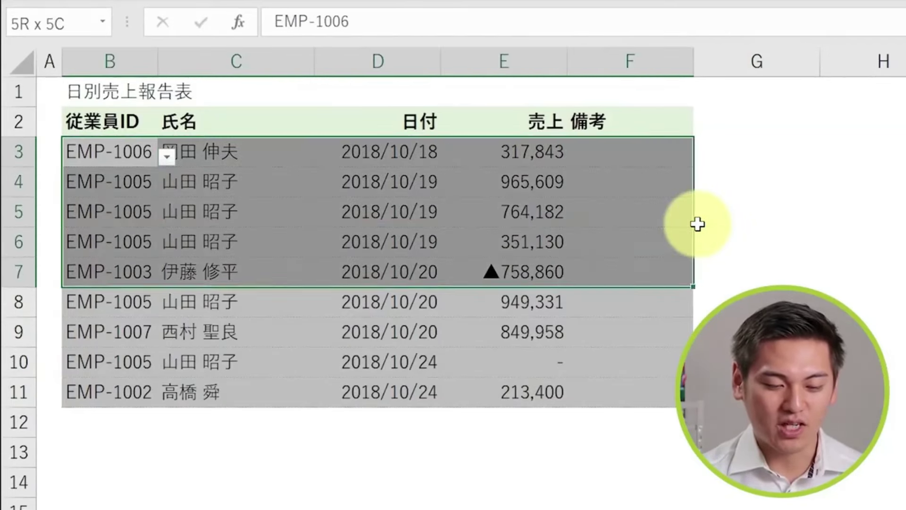
key("shift+Down")
key("shift+Down")
key("shift+Down")
key("shift+Down")
key("Right")
key("Right")
key("Right")
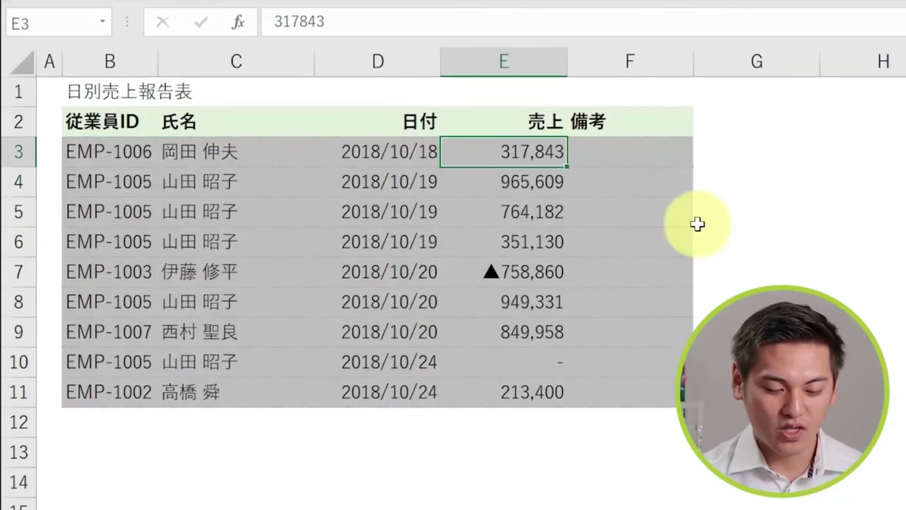
key("Home")
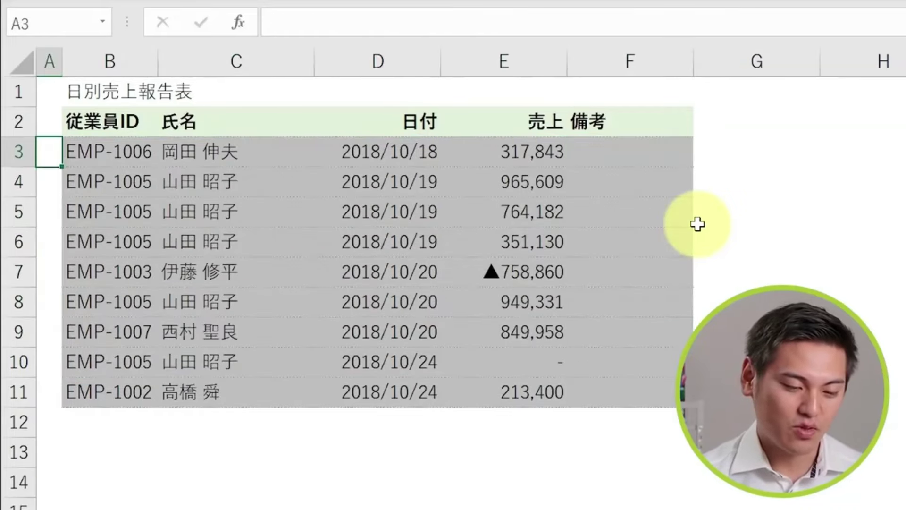
Select B3:F11 and open its =$E$3>0 conditional formatting rule for editing
key("Right")
key("shift+Right")
key("shift+Right")
key("shift+Right")
key("shift+Down")
key("shift+Down")
key("shift+Down")
key("shift+Down")
key("shift+Down")
key("shift+Down")
key("shift+Down")
key("shift+Down")
key("shift+Right")
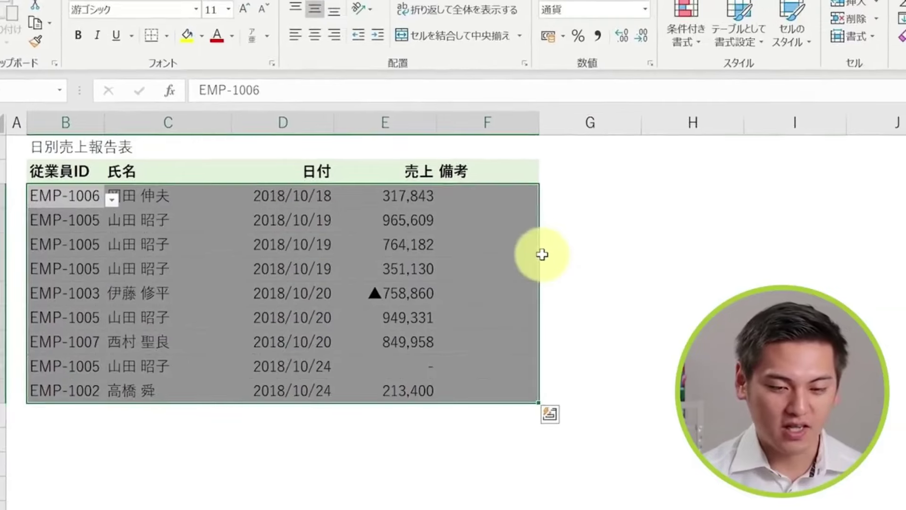
left_click(718, 14)
left_click(701, 284)
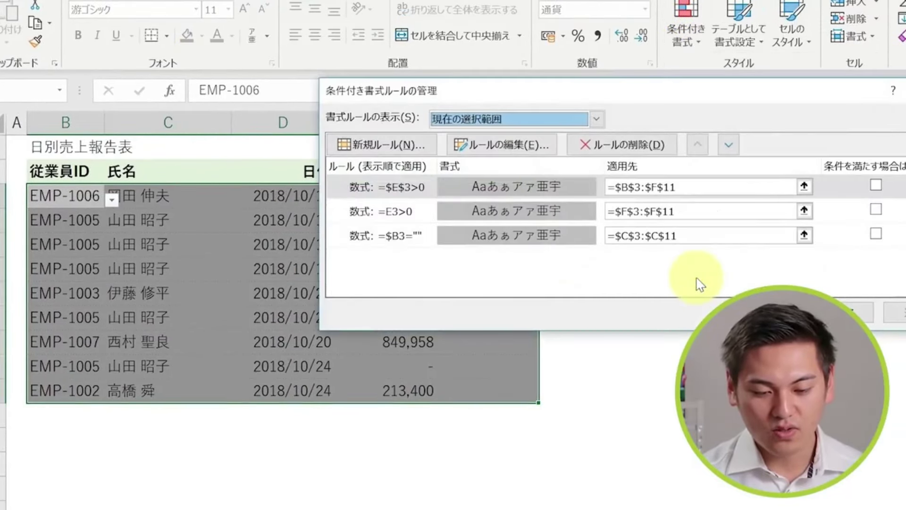
double_click(427, 186)
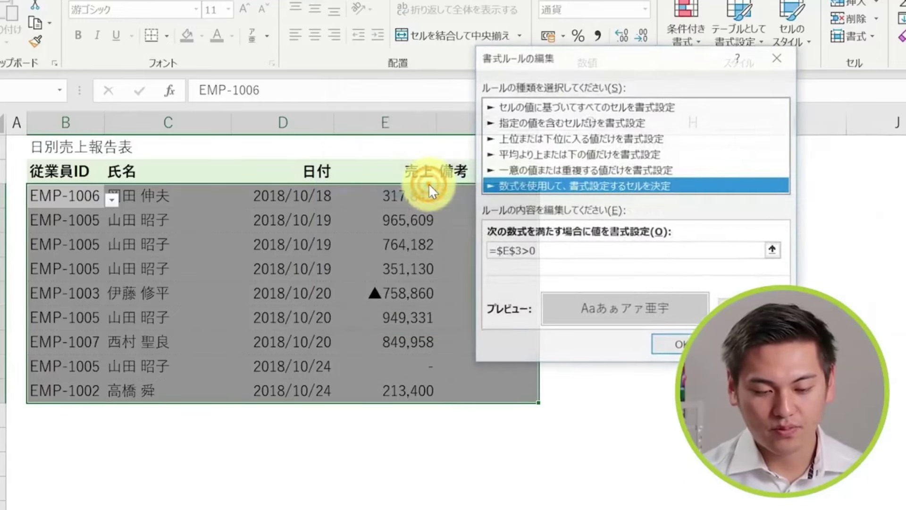
Change the rule's formula to the mixed reference =$E3>0 and apply it to B3:F11
left_click(508, 251)
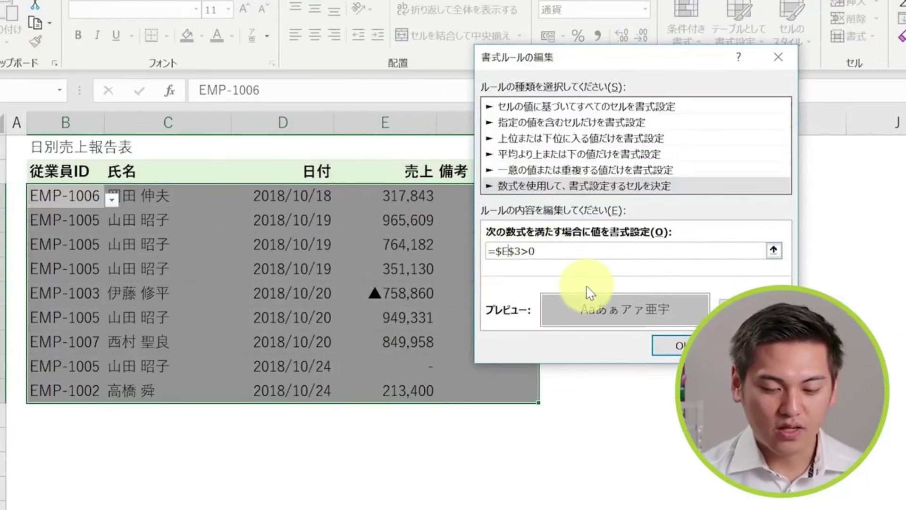
key("F4")
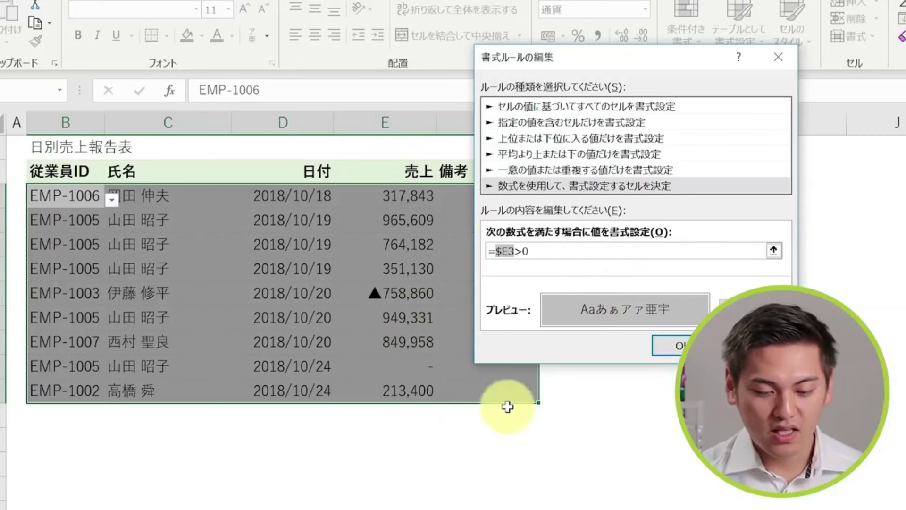
left_click(513, 251)
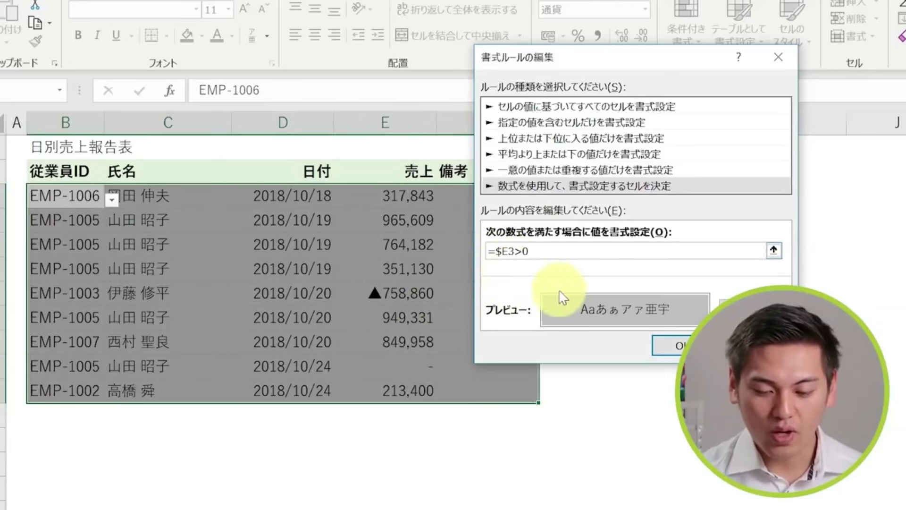
left_click(680, 345)
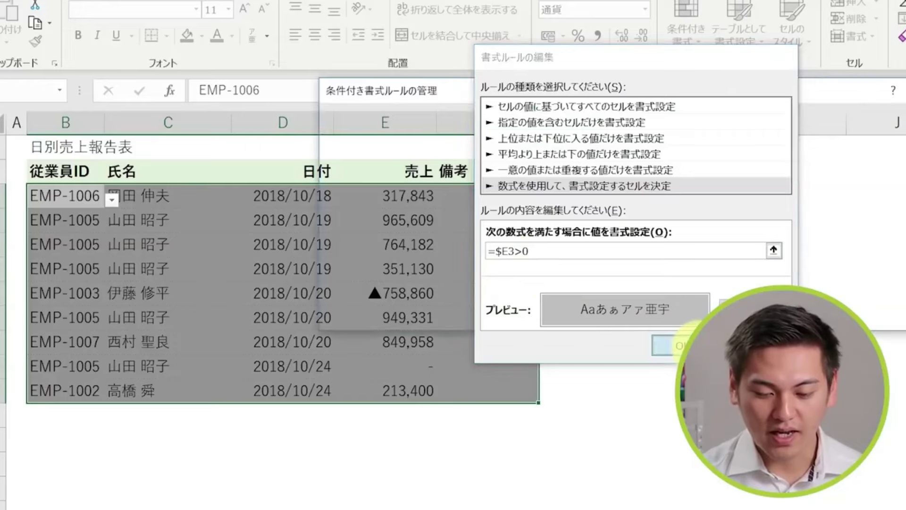
left_click(904, 319)
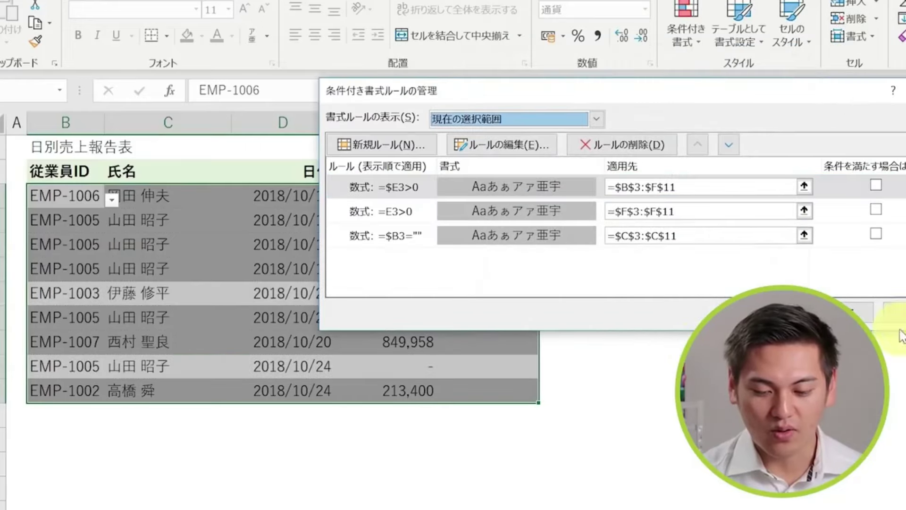
left_click(768, 316)
Examine the shading across table rows 7 and 10, from column F back to column B
left_click(634, 304)
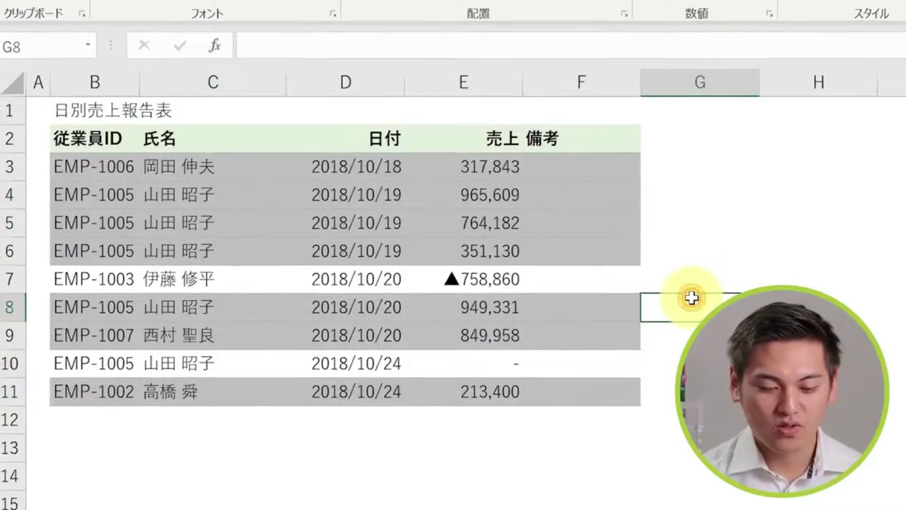
key("Left")
key("Left")
key("Up")
key("Right")
key("shift+Left")
key("shift+Left")
key("shift+Left")
key("shift+Left")
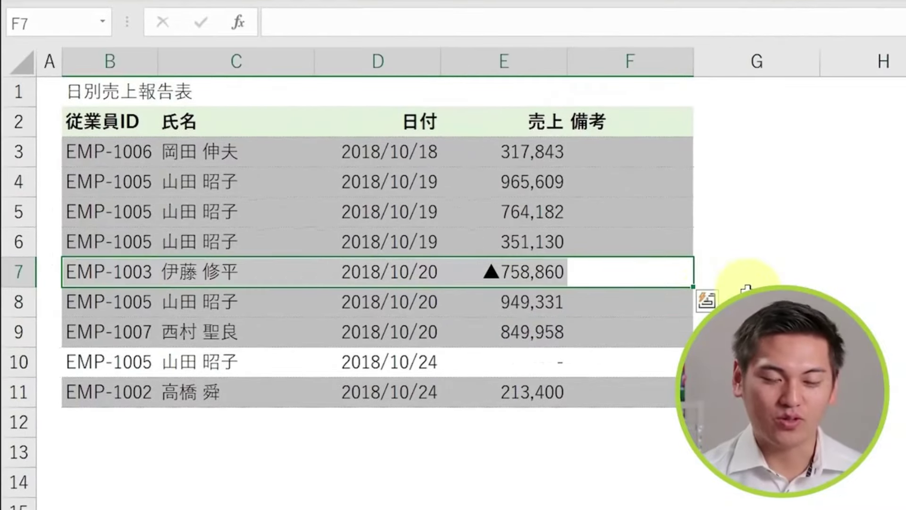
key("Down")
key("Down")
key("Down")
key("shift+Left")
key("shift+Left")
key("shift+Left")
key("shift+Left")
key("shift+Left")
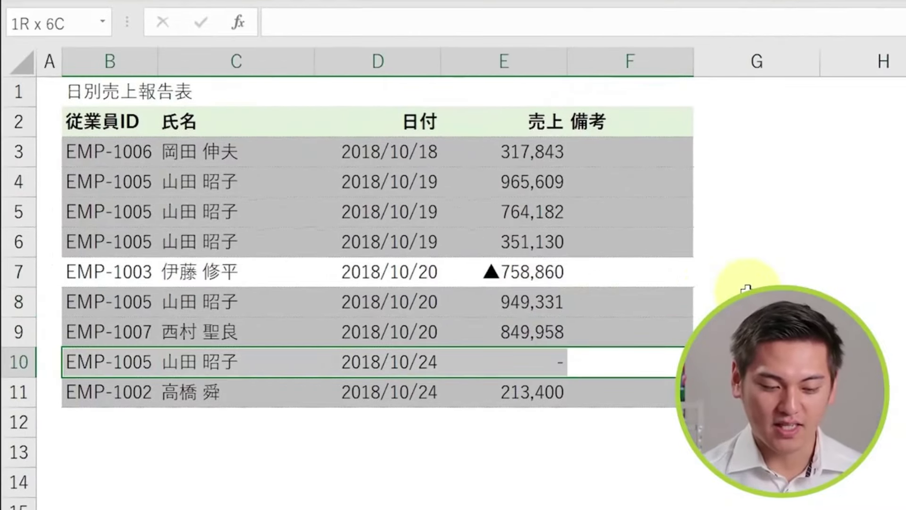
Compare the row shading with the sales values in the upper rows of column E, ending at E3
key("Up")
key("Up")
key("Up")
key("Left")
key("Up")
key("Up")
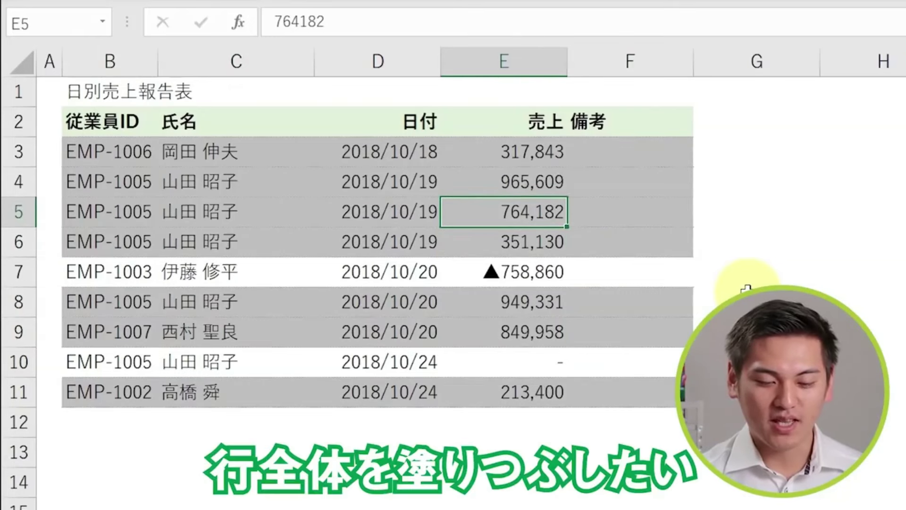
key("Up")
key("Up")
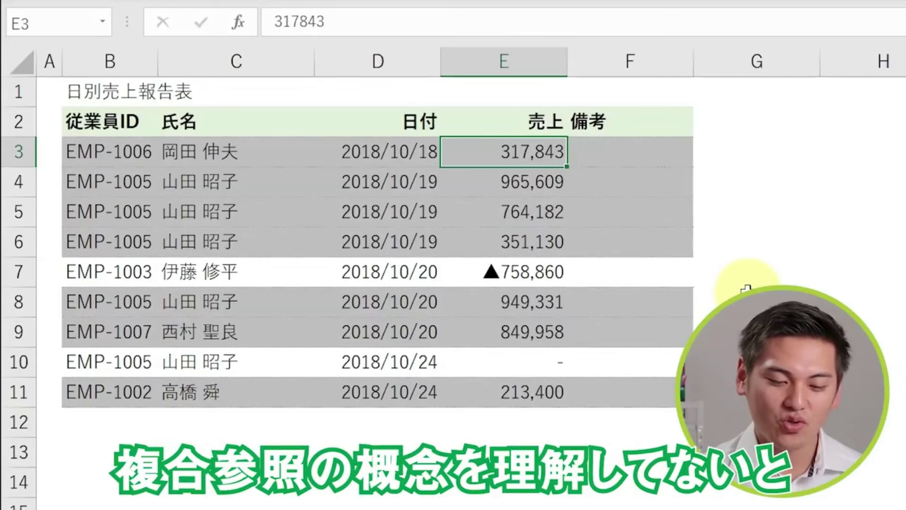
key("ctrl+space")
key("Down")
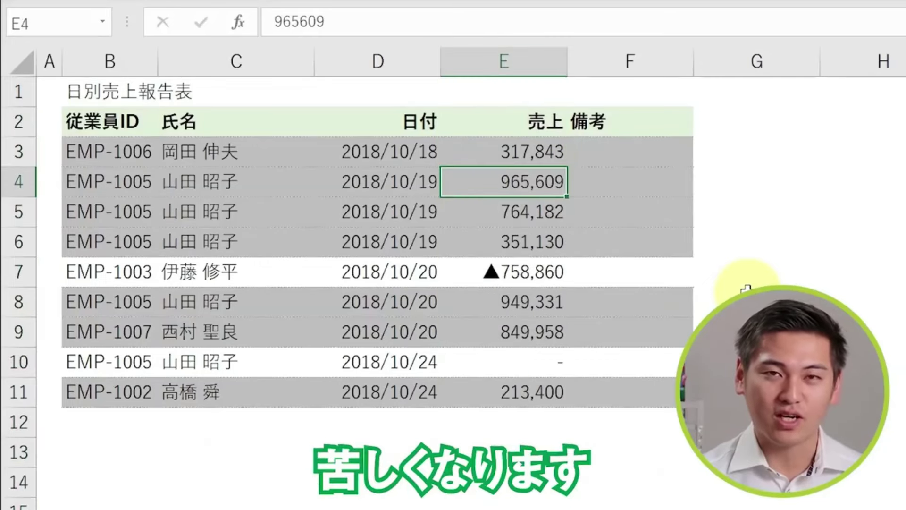
key("Up")
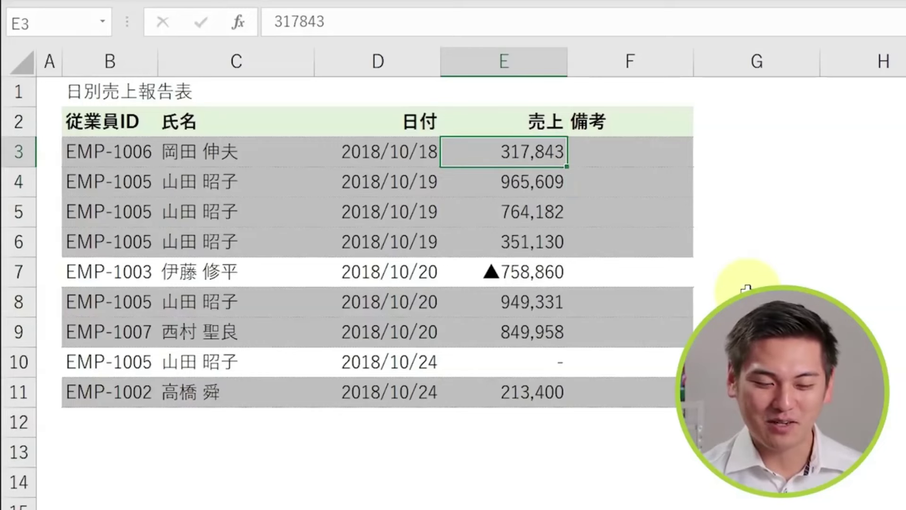